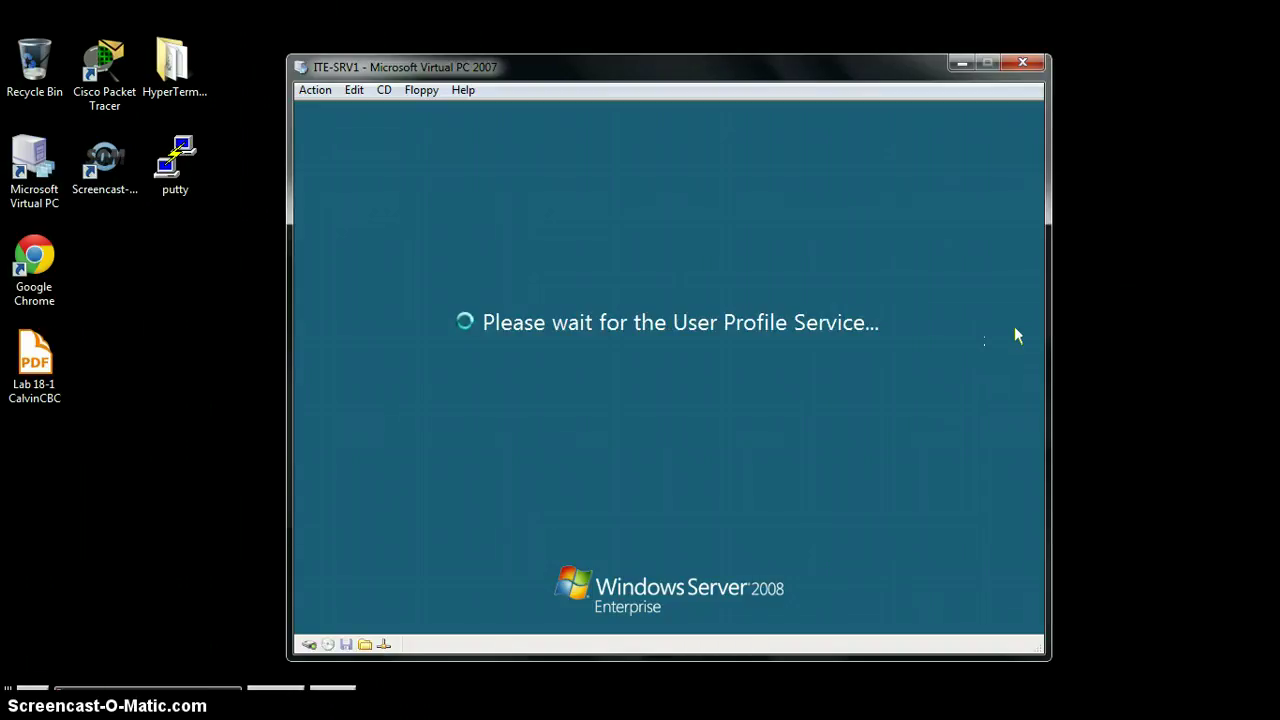
Step: Wait for ITE-SRV1 to apply the profile and show the administrator desktop
{"action": "left_click", "coordinate": [1018, 312]}
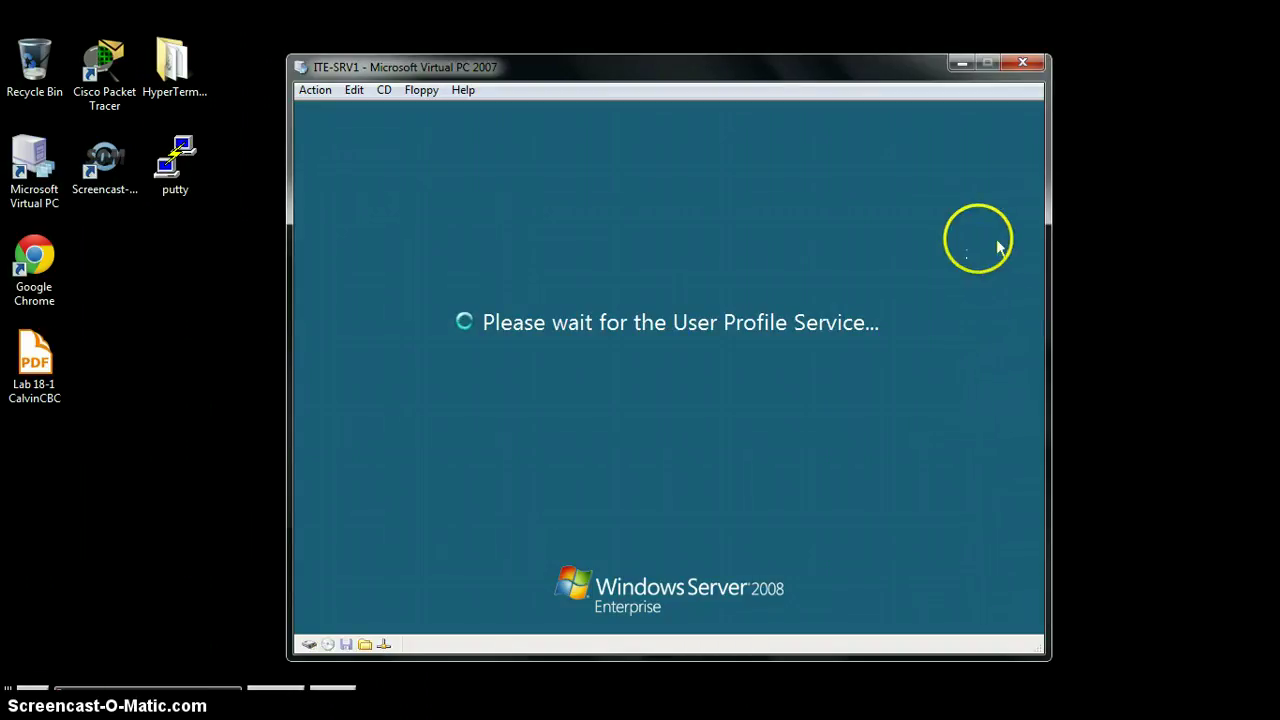
{"action": "left_click", "coordinate": [985, 249]}
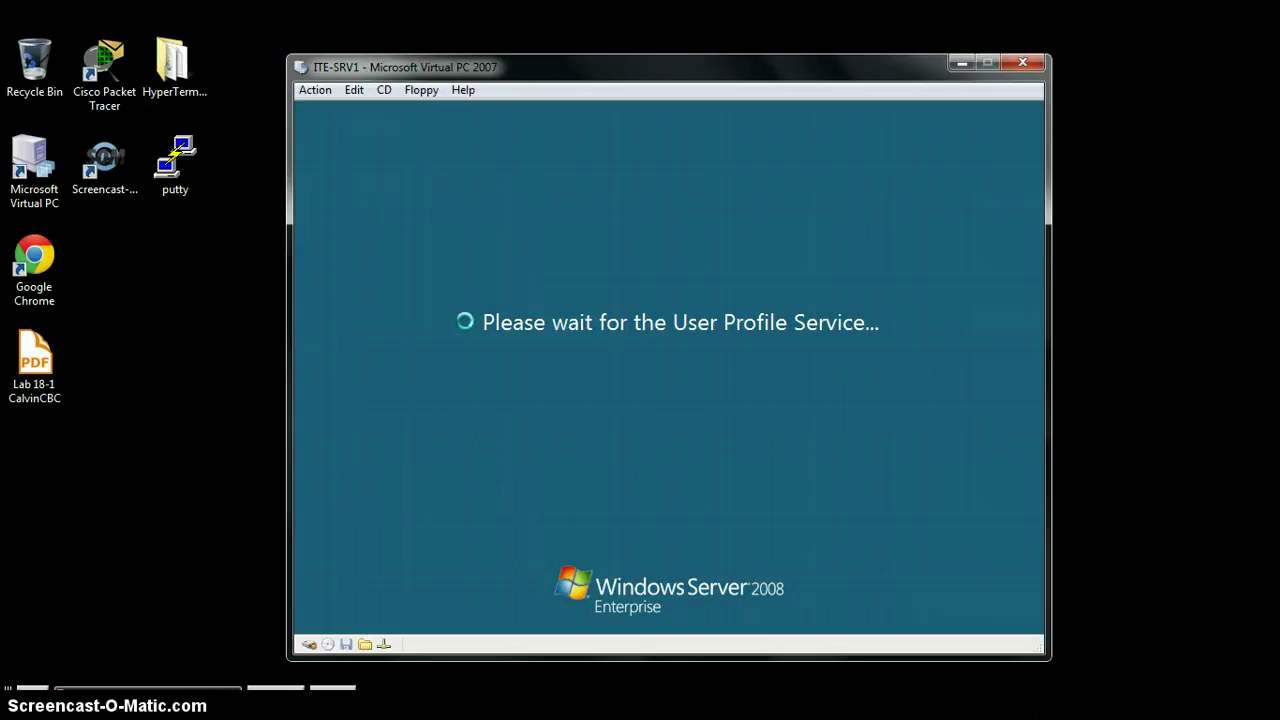
{"action": "mouse_move", "coordinate": [315, 700]}
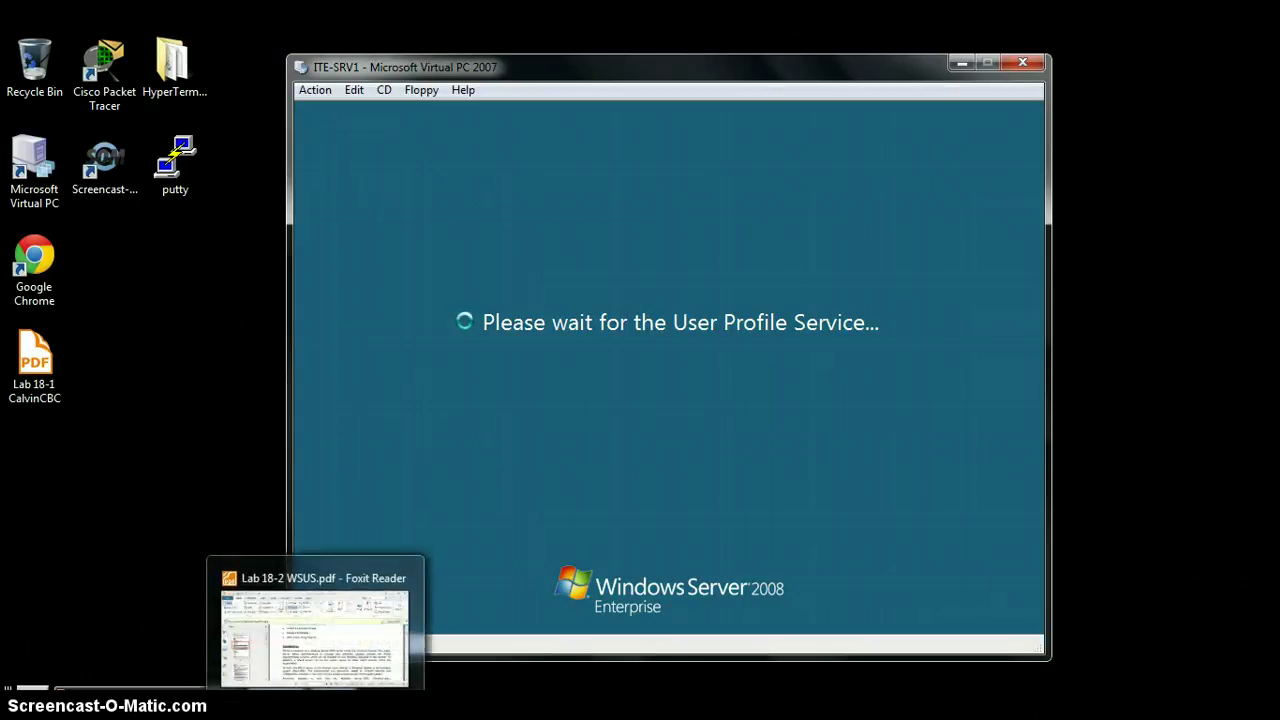
{"action": "mouse_move", "coordinate": [257, 700]}
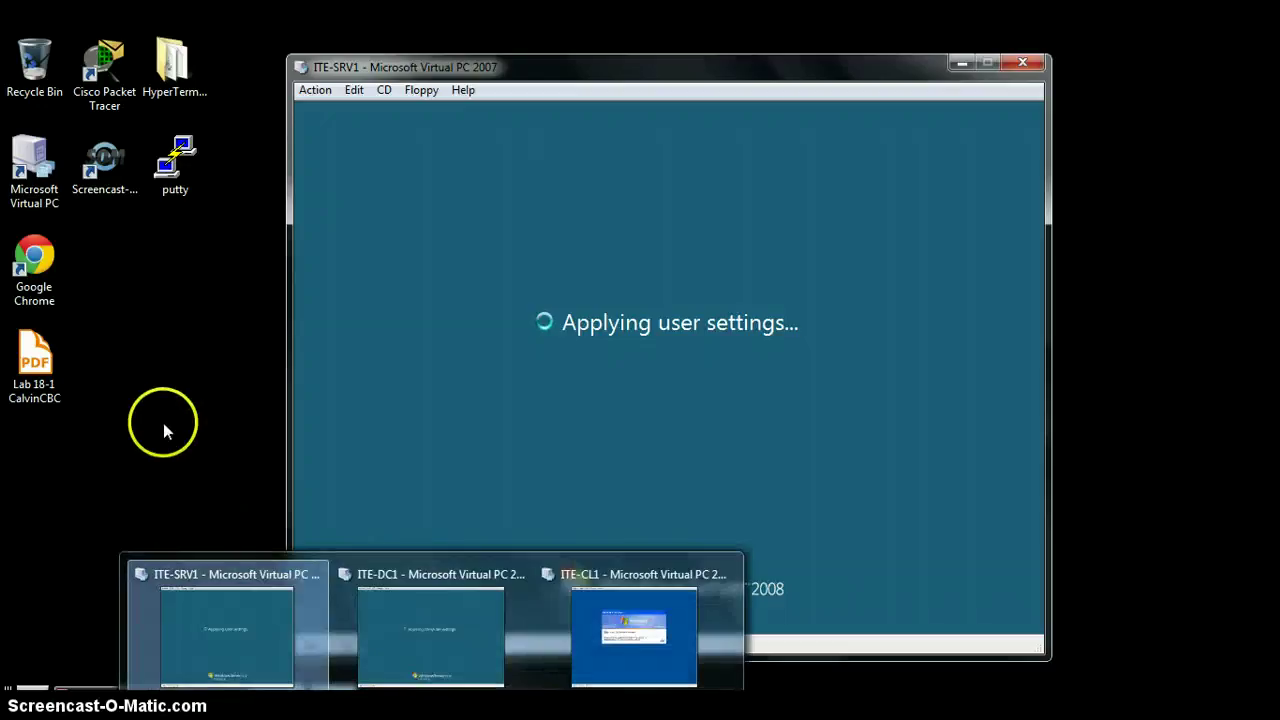
{"action": "left_click", "coordinate": [153, 450]}
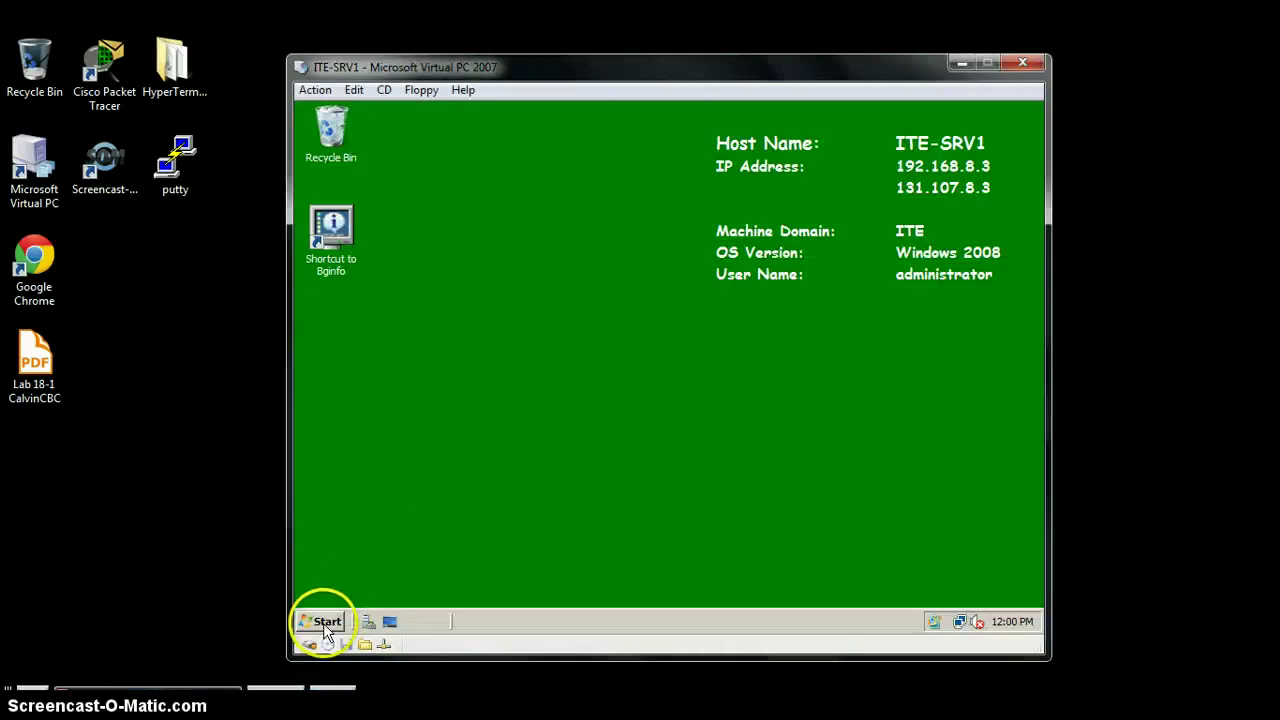
Step: Open \\ITE-DC1\labfiles from Run and browse into Apps\WSUS, selecting ReportViewer
{"action": "left_click", "coordinate": [322, 621]}
{"action": "left_click", "coordinate": [586, 456]}
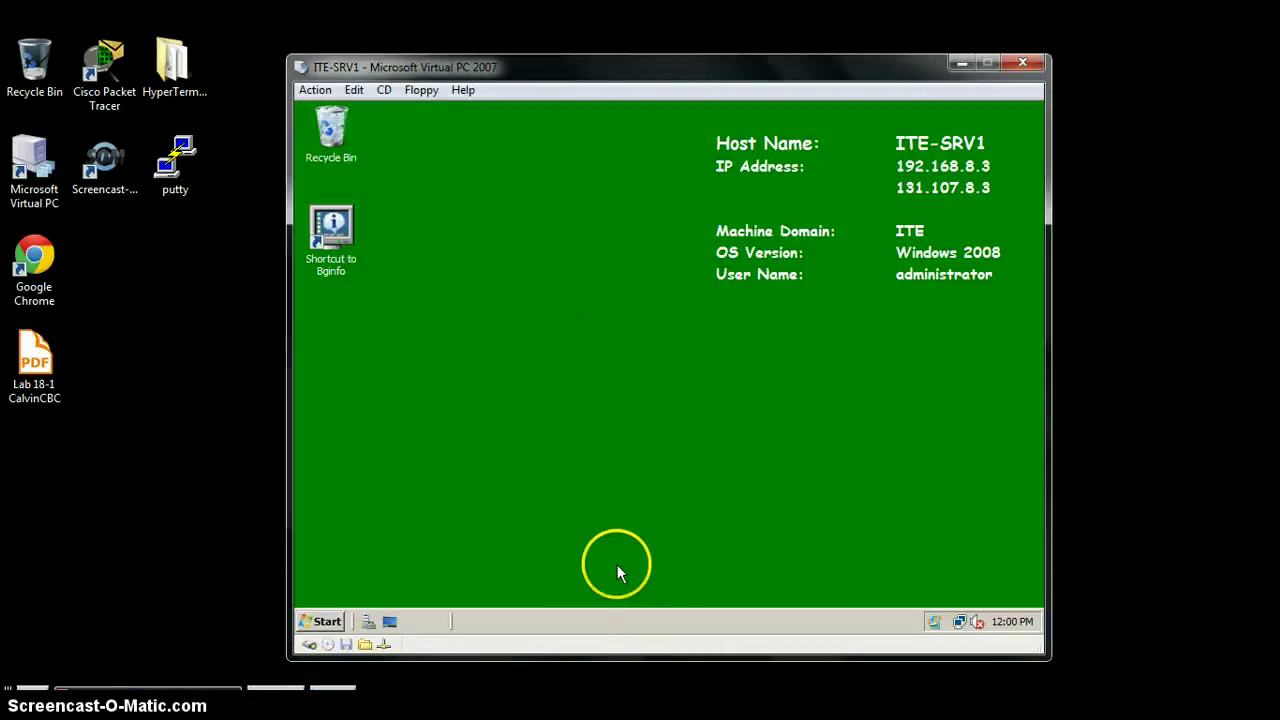
{"action": "type", "text": "\\\\"}
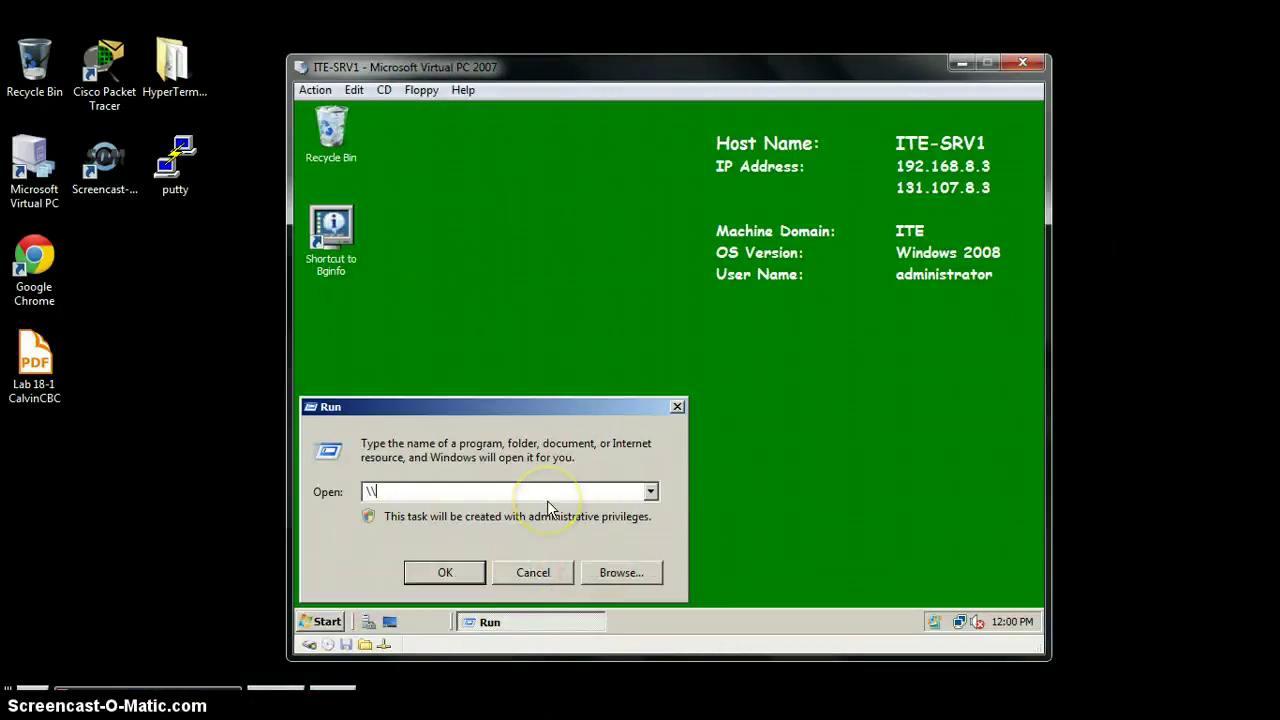
{"action": "type", "text": "ITE-DC1\\labfi"}
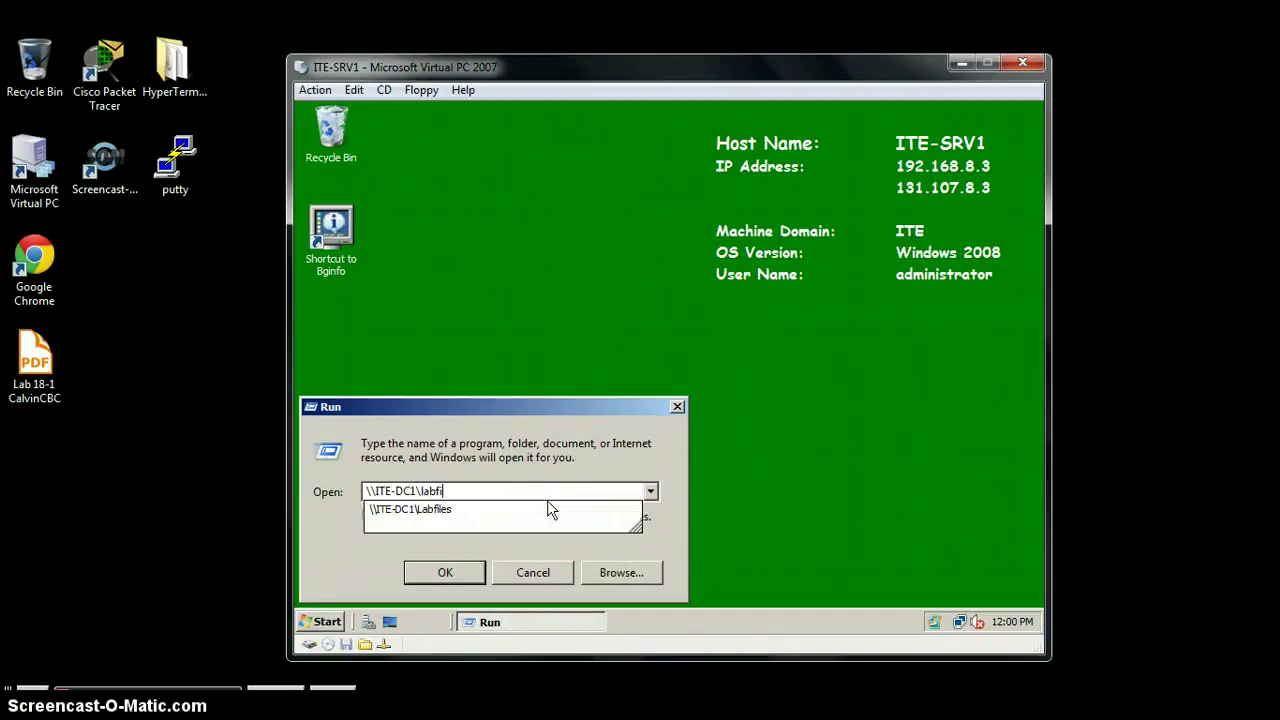
{"action": "key", "text": "Return"}
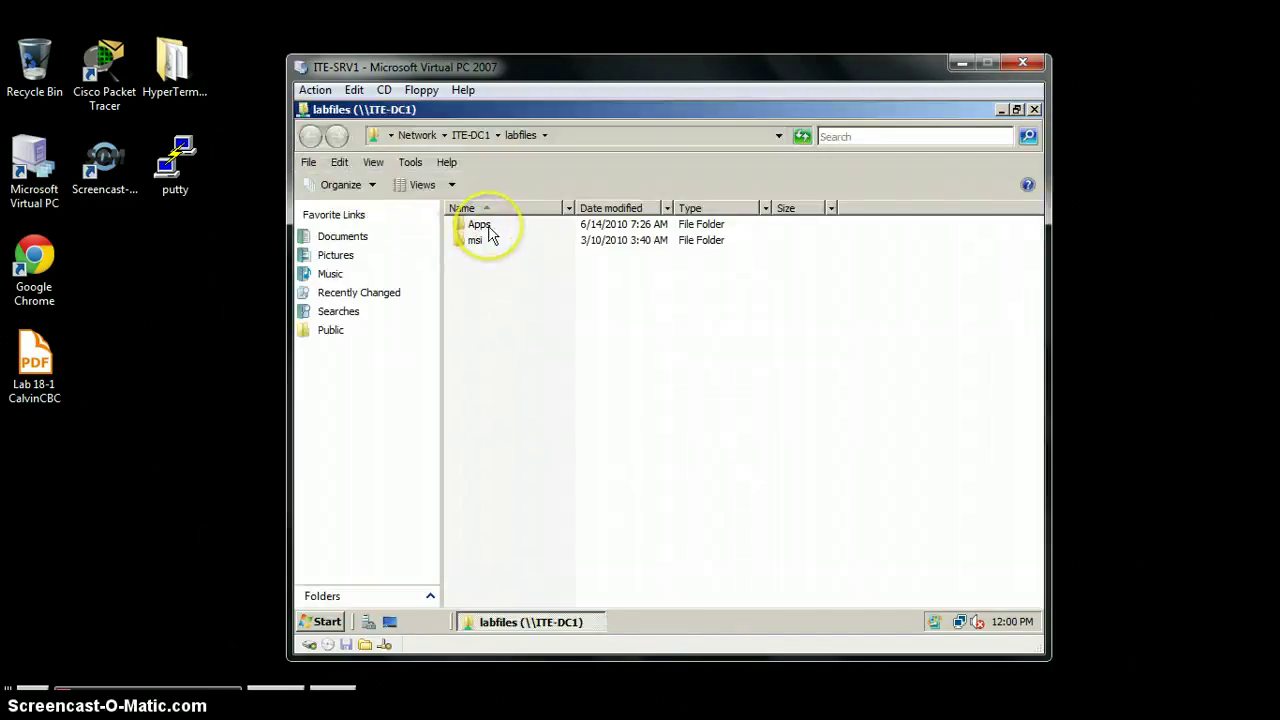
{"action": "left_click", "coordinate": [489, 233]}
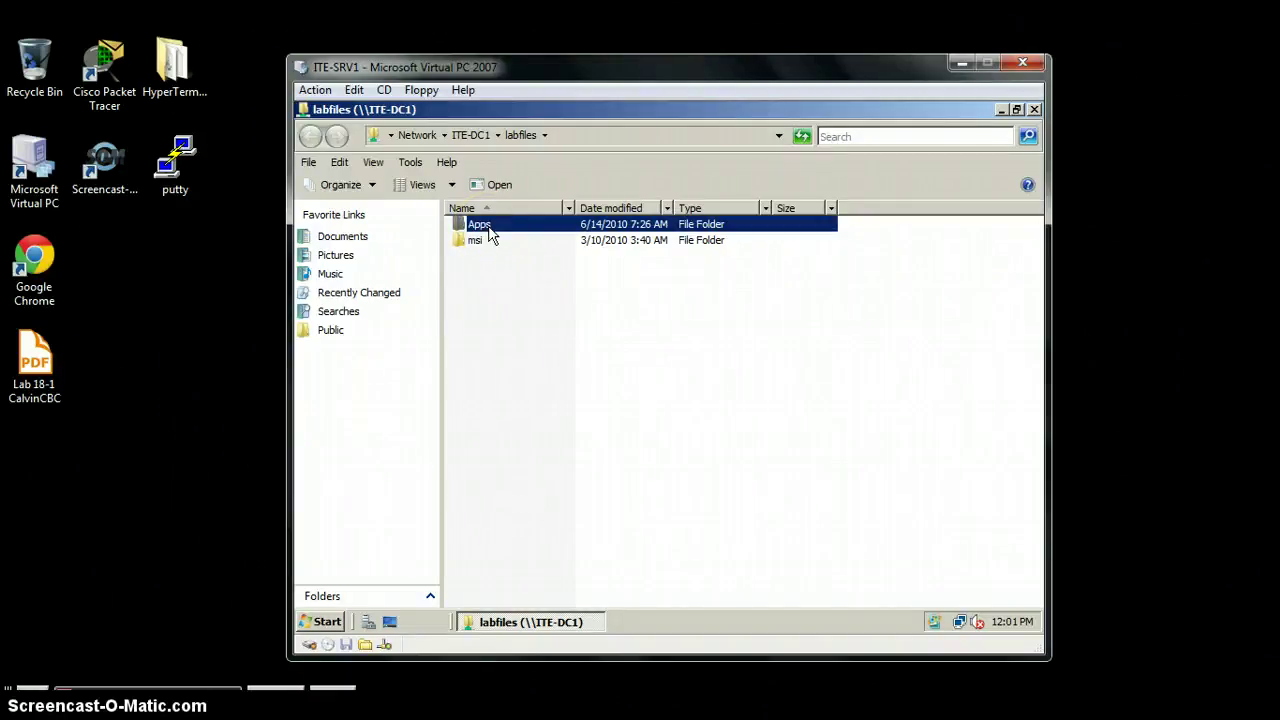
{"action": "double_click", "coordinate": [489, 231]}
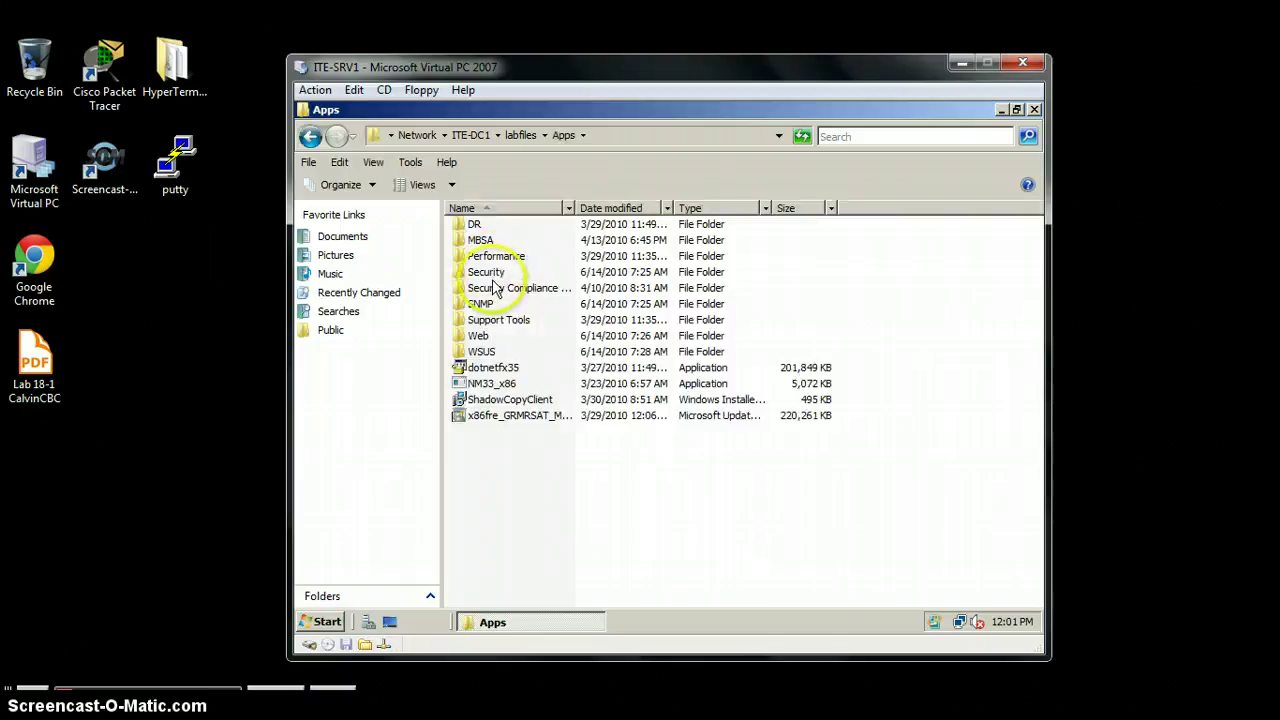
{"action": "double_click", "coordinate": [490, 353]}
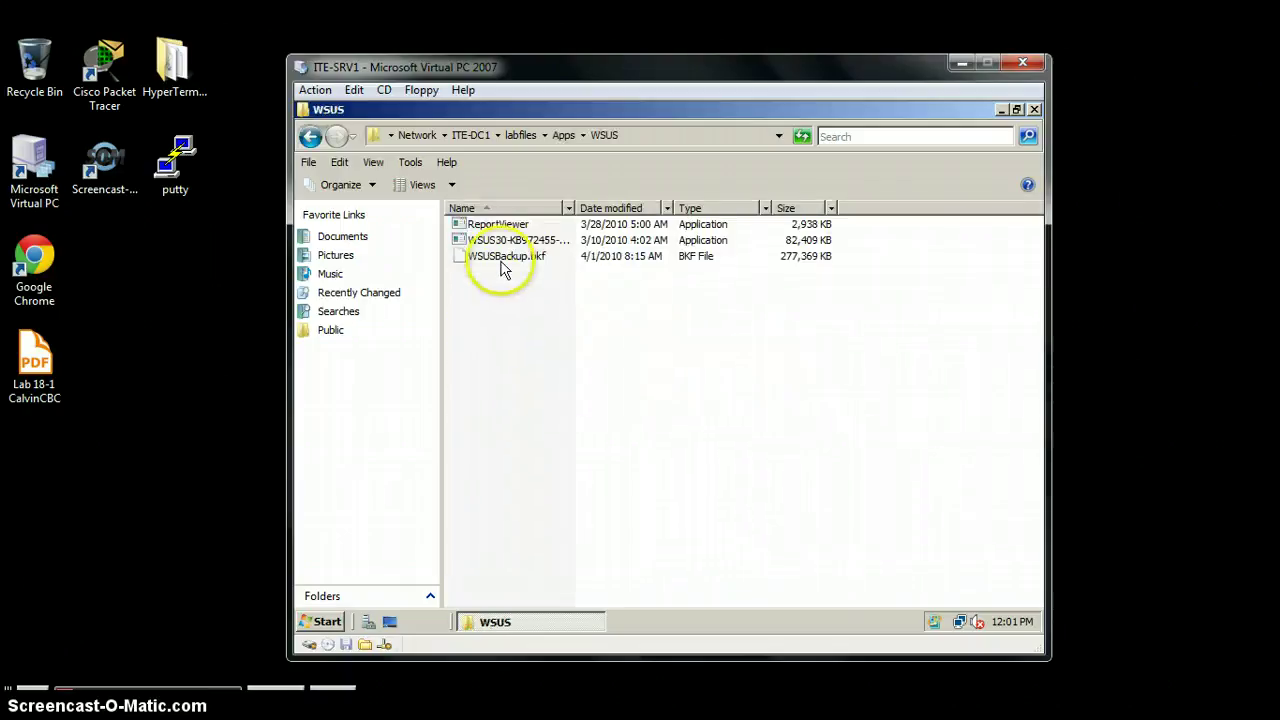
{"action": "left_click", "coordinate": [511, 226]}
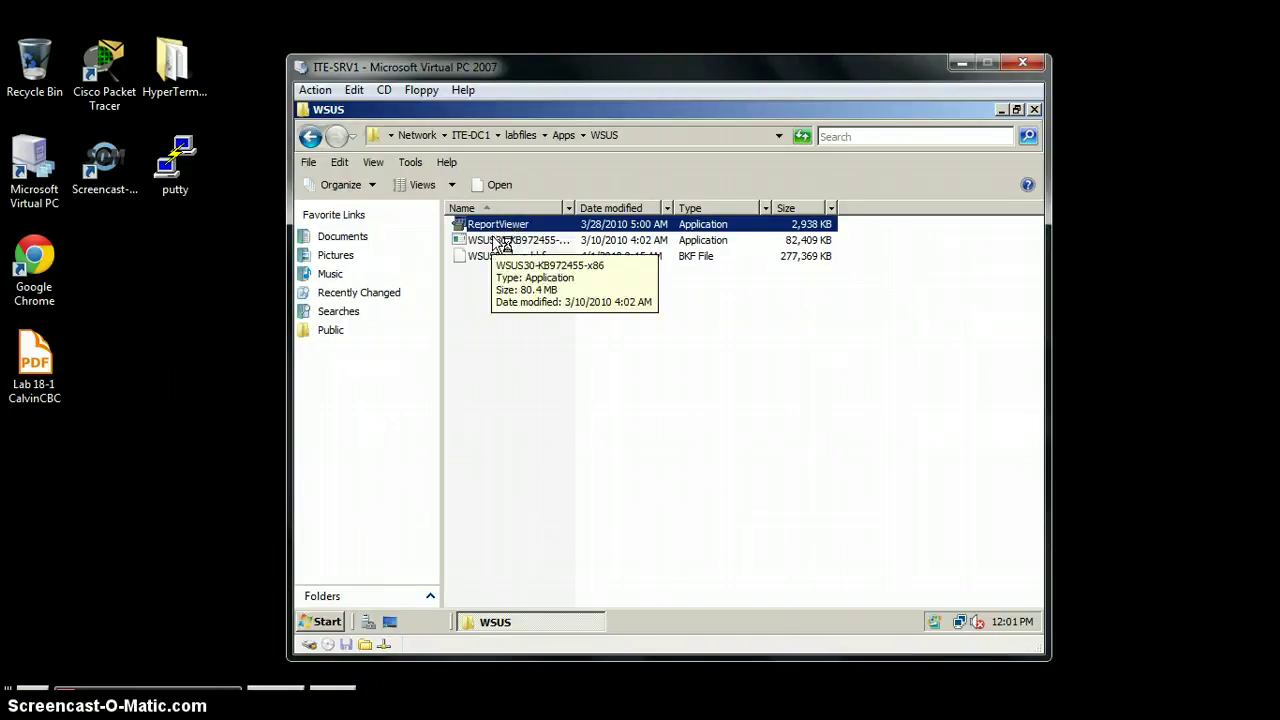
Step: Install Microsoft Report Viewer Redistributable 2008 (KB952241), accepting its license terms
{"action": "left_click", "coordinate": [587, 383]}
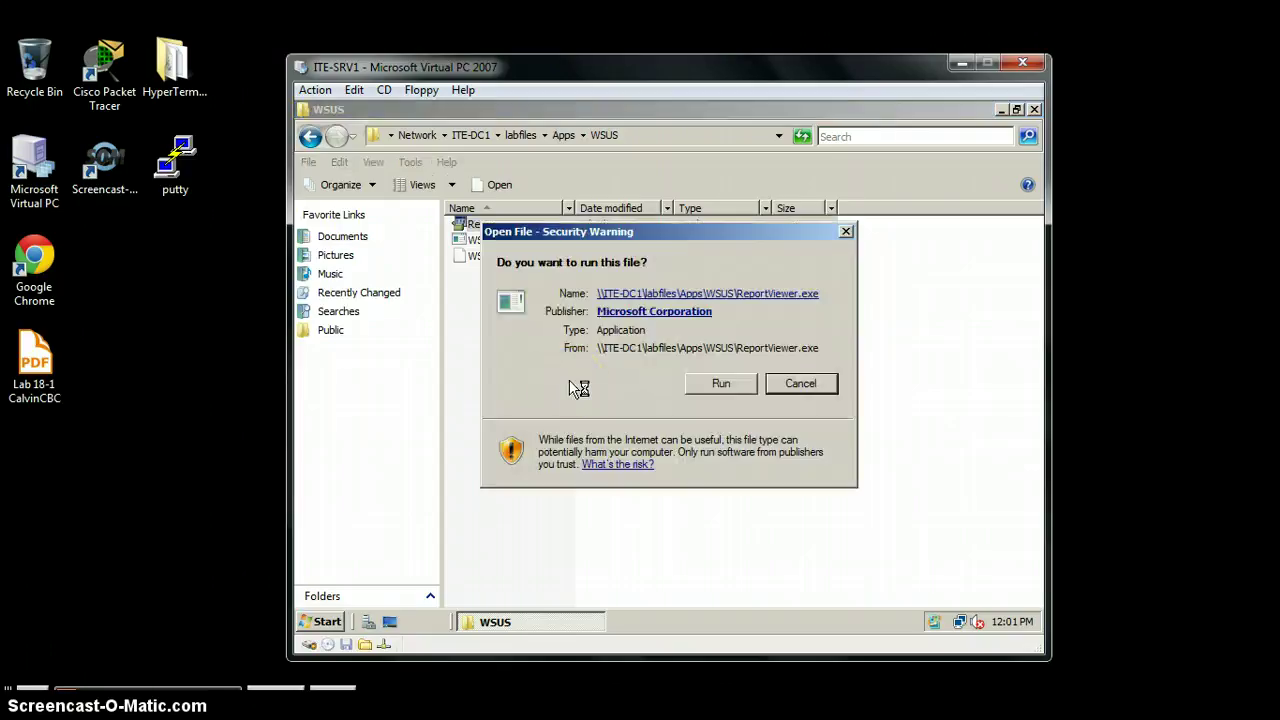
{"action": "left_click", "coordinate": [724, 382]}
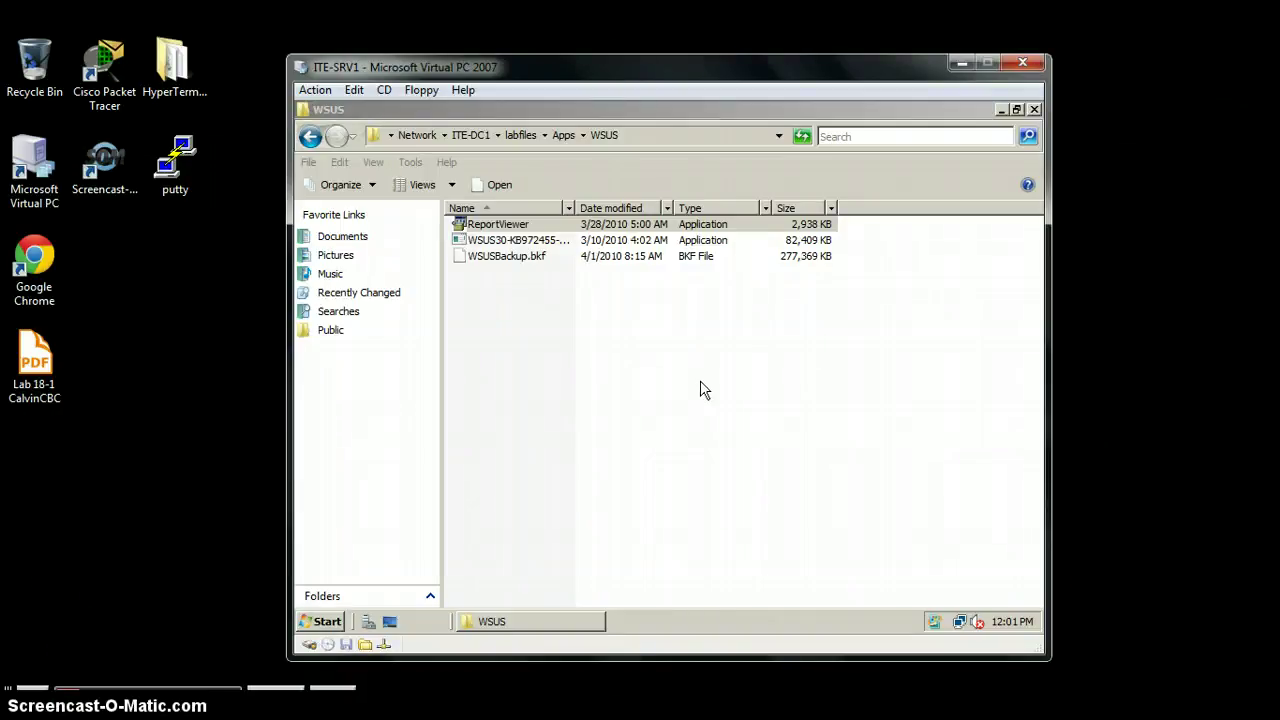
{"action": "left_click", "coordinate": [776, 542]}
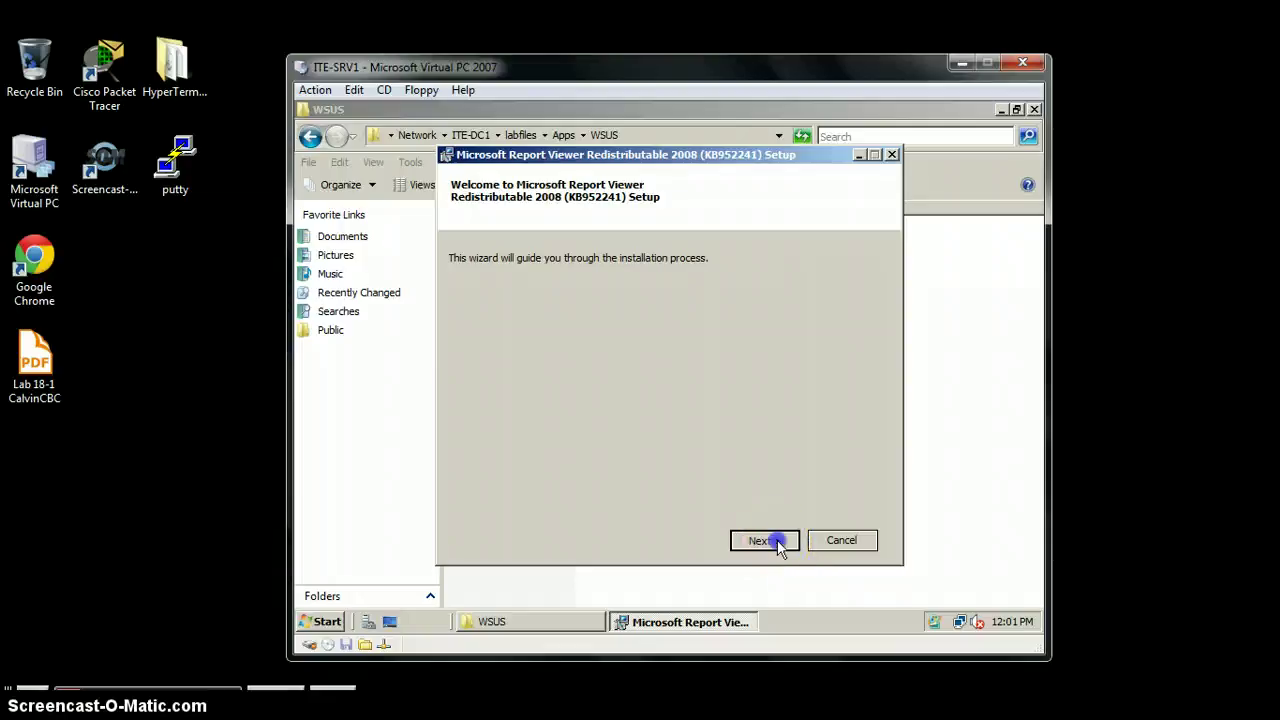
{"action": "left_click", "coordinate": [462, 500]}
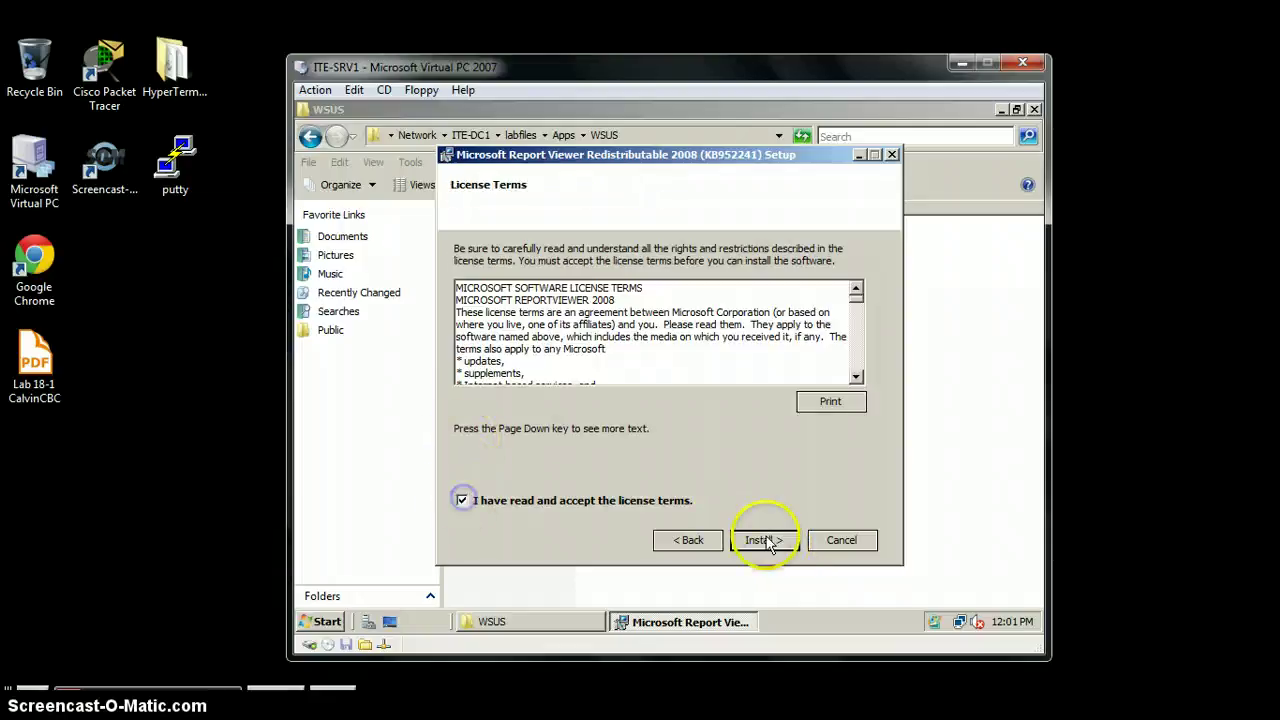
{"action": "left_click", "coordinate": [762, 540]}
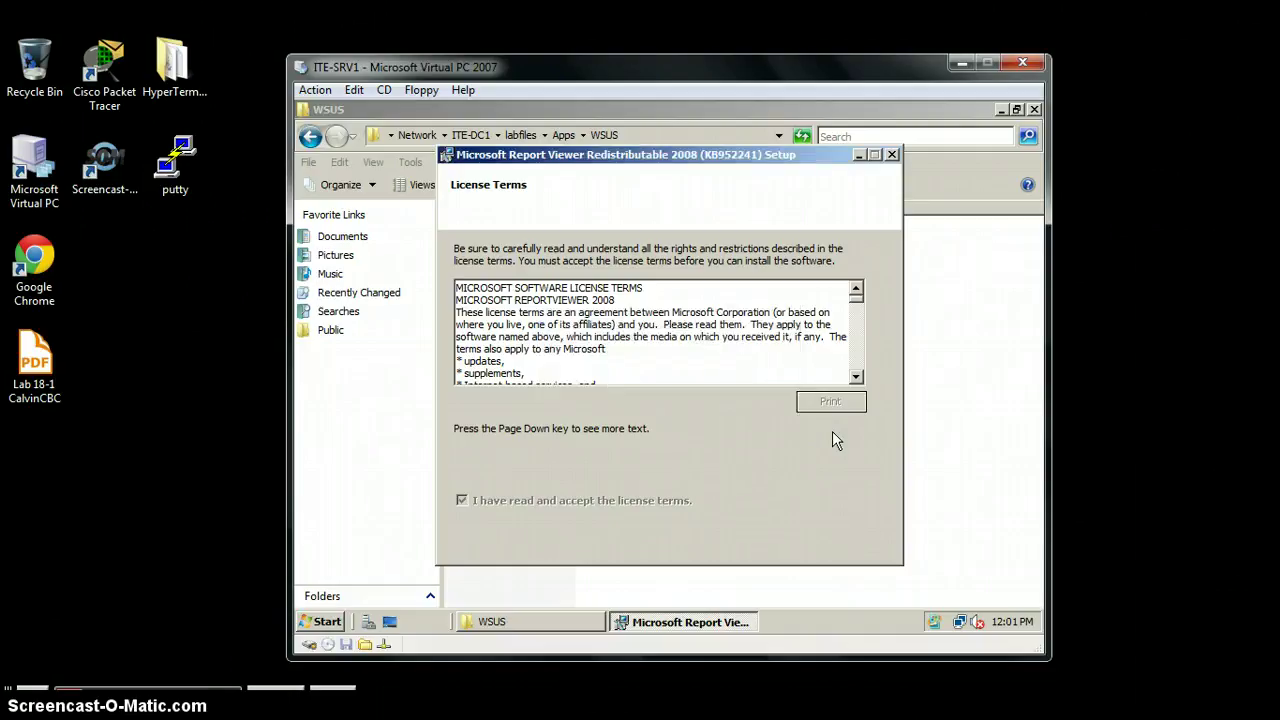
{"action": "left_click", "coordinate": [832, 540]}
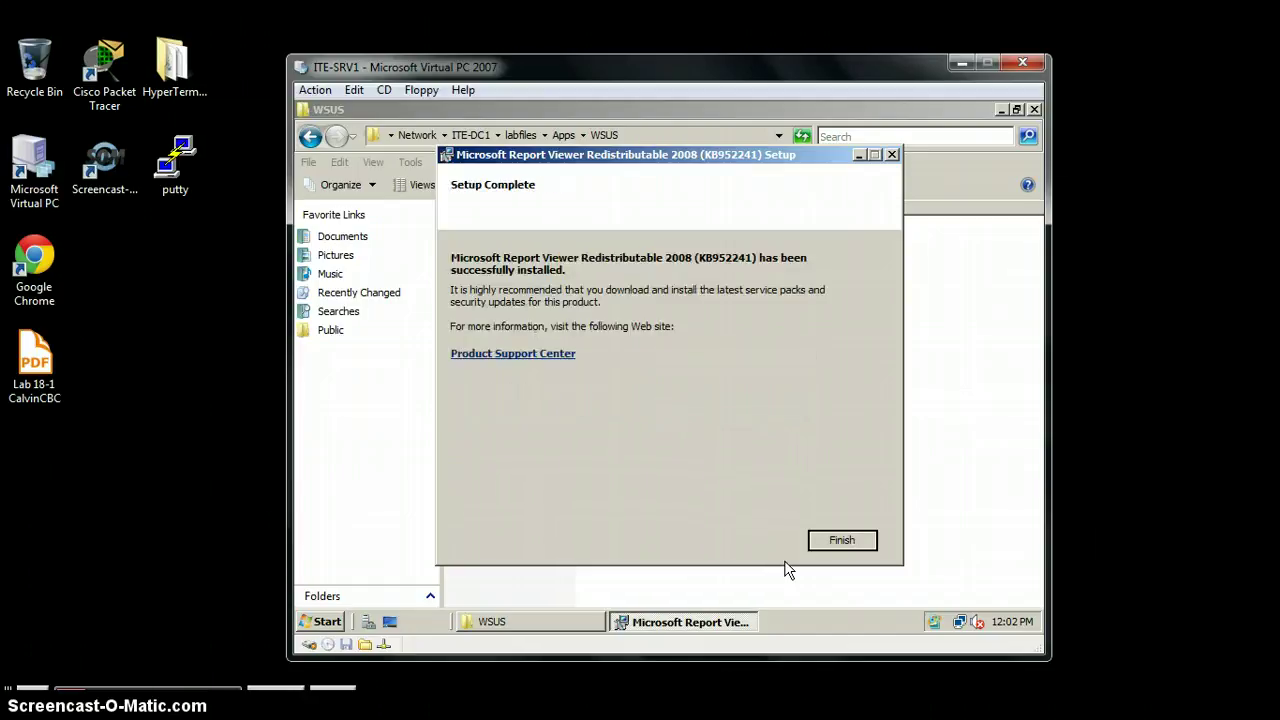
{"action": "left_click", "coordinate": [843, 540]}
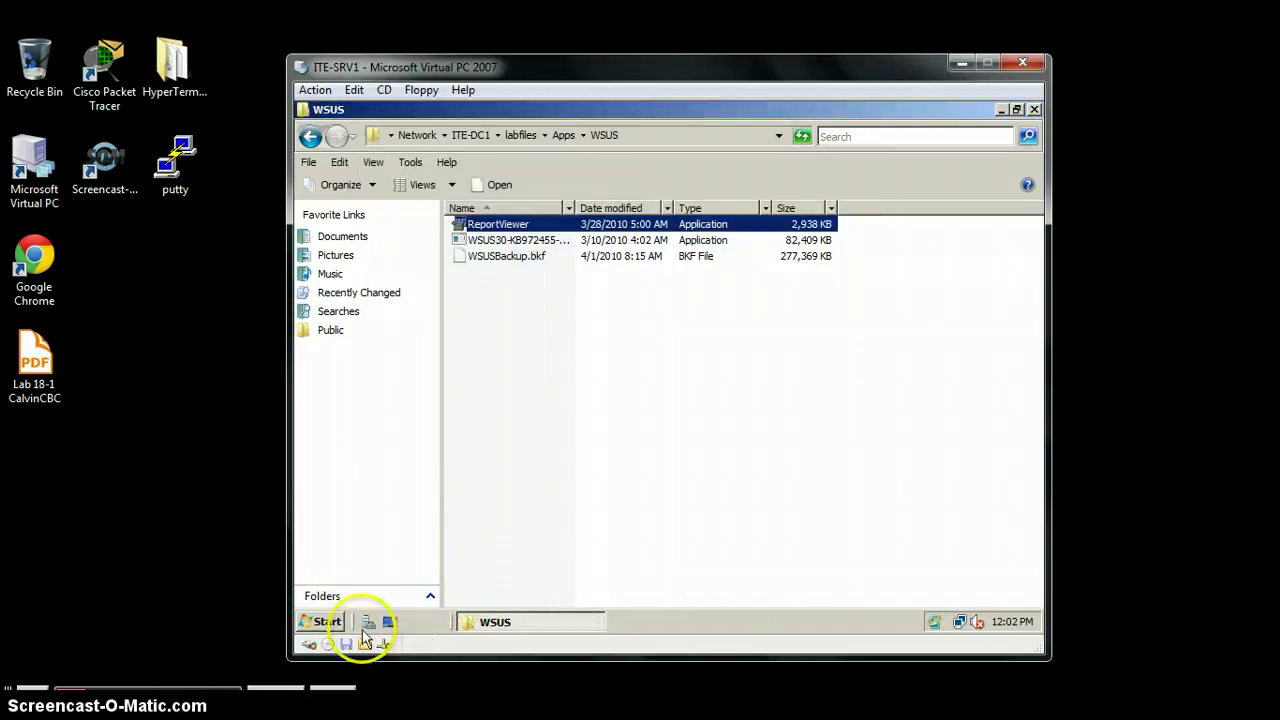
Step: Launch Server Manager and select the Roles node, where File Services is the only installed role
{"action": "left_click", "coordinate": [369, 621]}
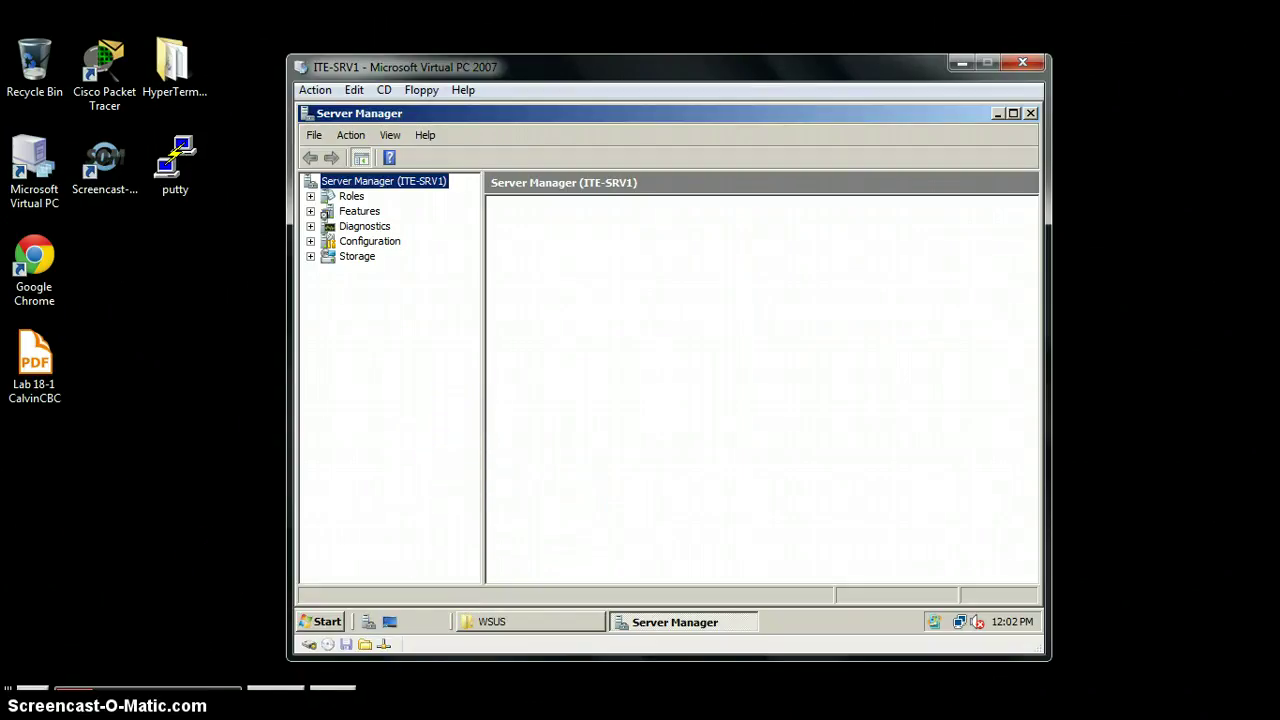
{"action": "right_click", "coordinate": [350, 195]}
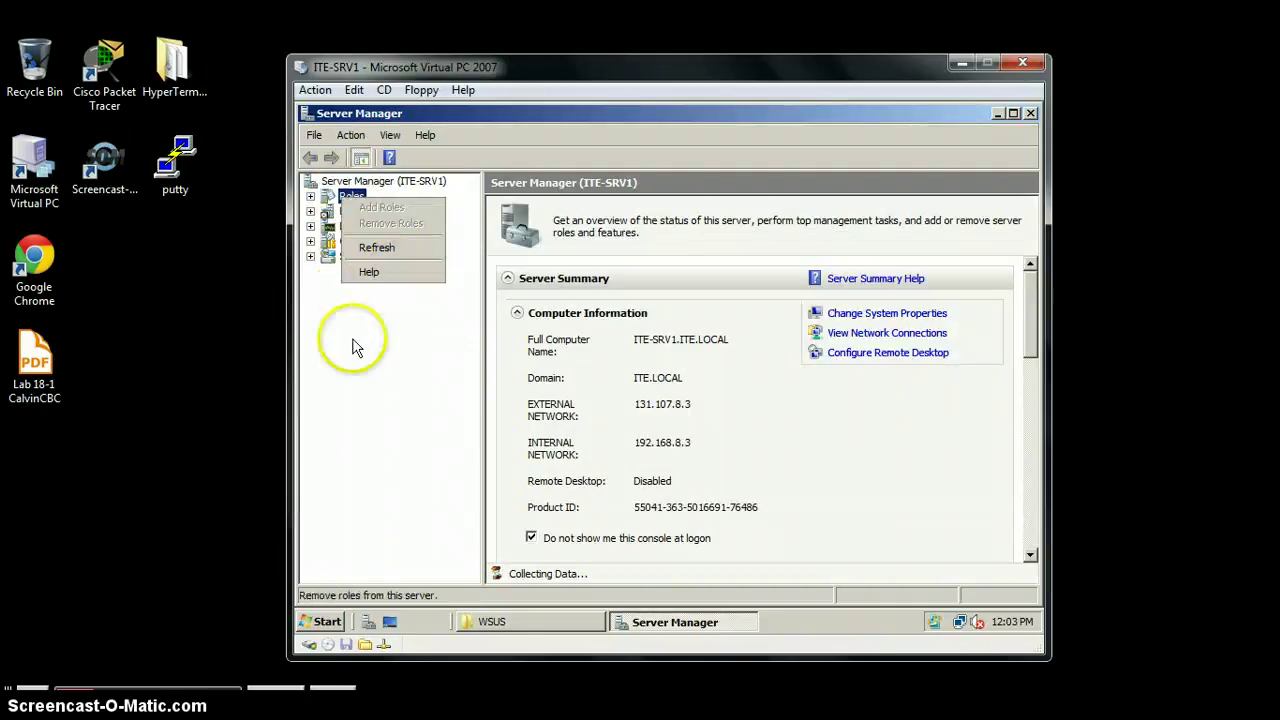
{"action": "left_click", "coordinate": [354, 343]}
{"action": "right_click", "coordinate": [350, 197]}
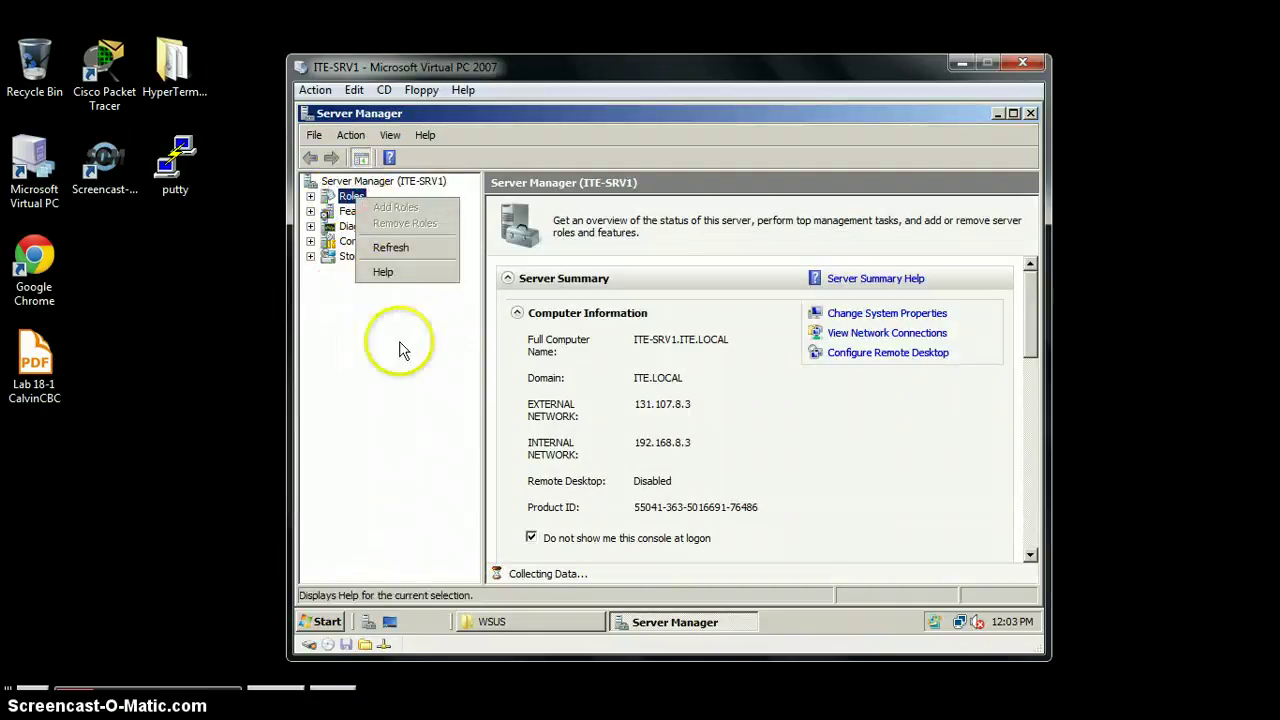
{"action": "left_click", "coordinate": [400, 349]}
{"action": "left_click_drag", "start_coordinate": [1029, 323], "coordinate": [1060, 454]}
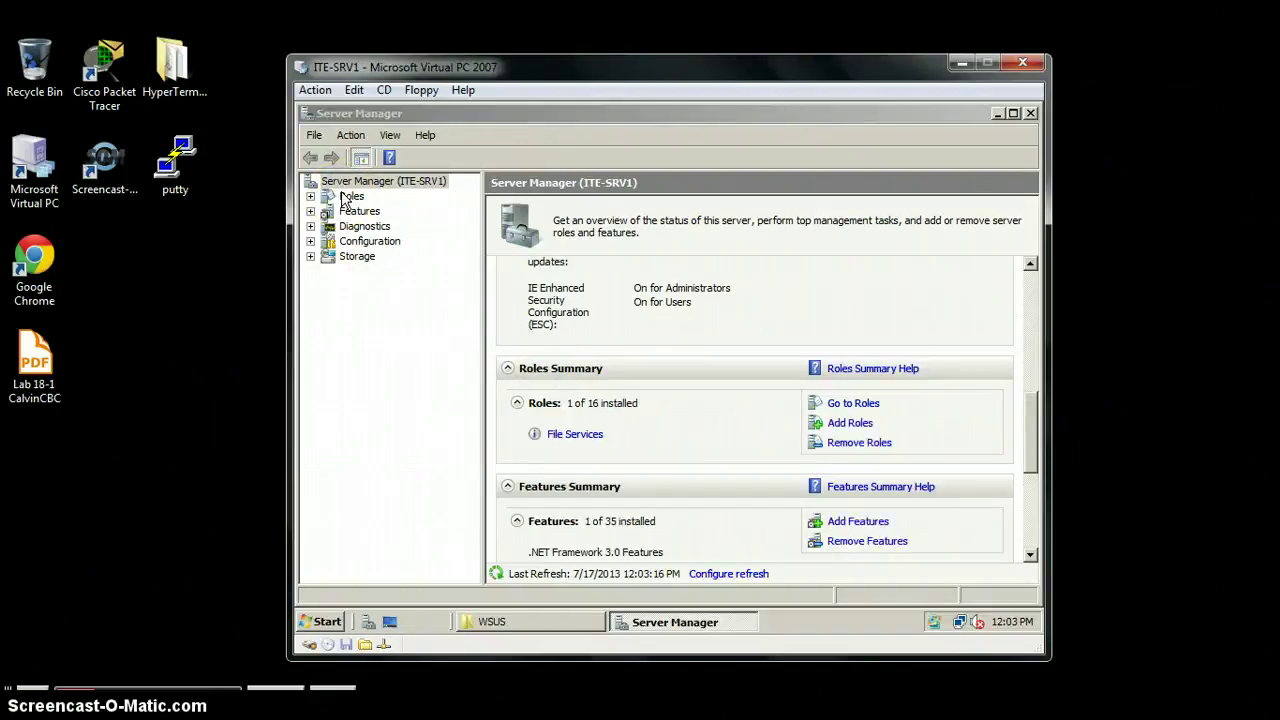
{"action": "left_click", "coordinate": [348, 198]}
{"action": "right_click", "coordinate": [350, 198]}
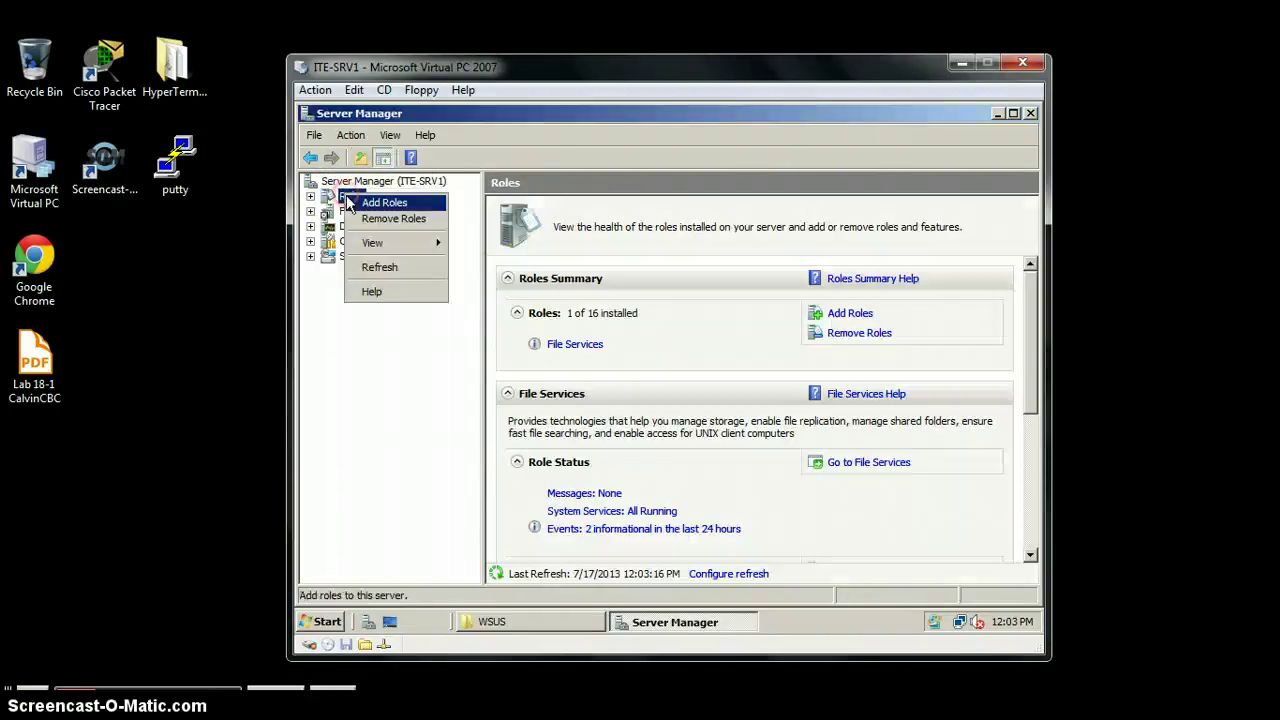
Step: Start the Add Roles Wizard and select Web Server (IIS) with its required features
{"action": "left_click", "coordinate": [378, 204]}
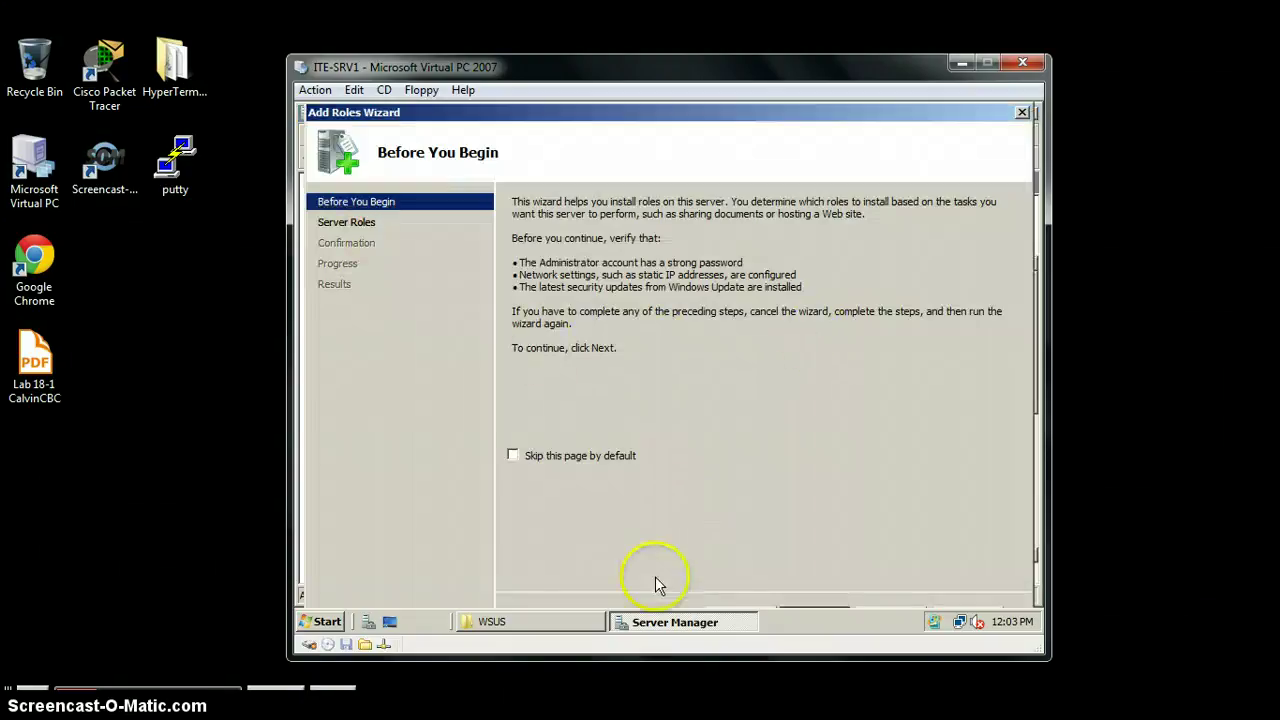
{"action": "left_click_drag", "start_coordinate": [677, 657], "coordinate": [677, 683]}
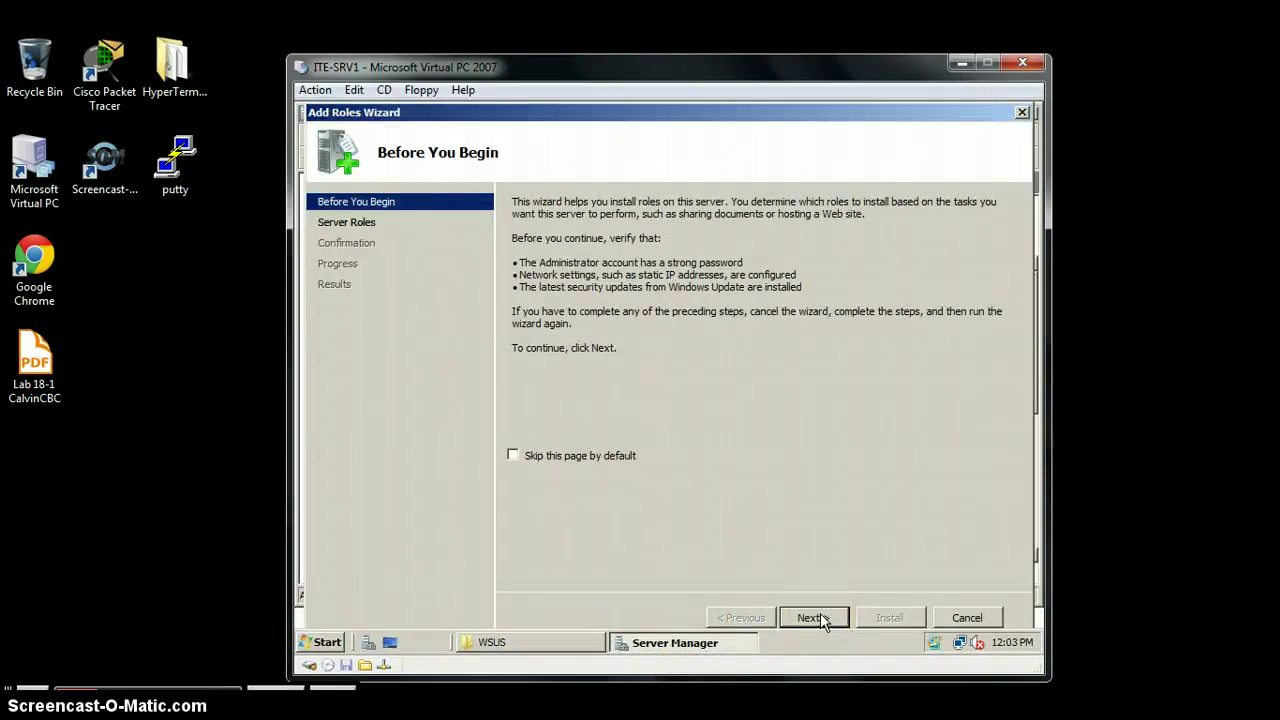
{"action": "left_click", "coordinate": [812, 618]}
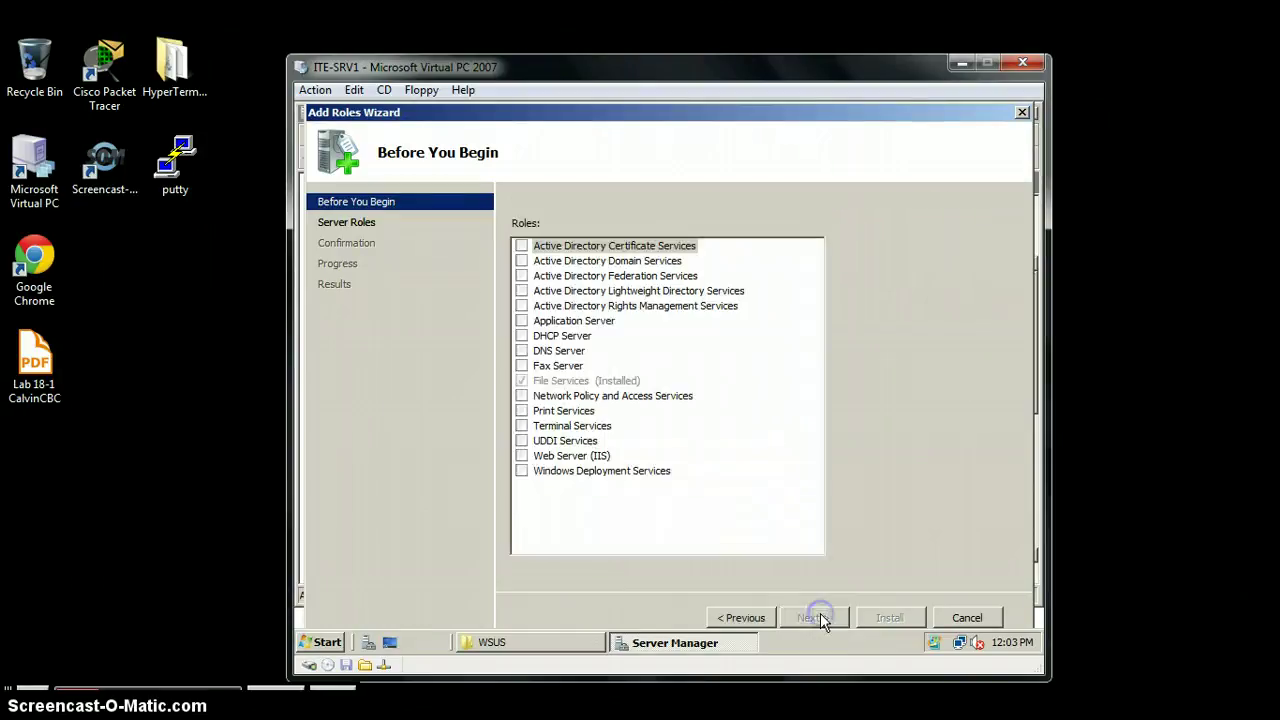
{"action": "left_click", "coordinate": [522, 458]}
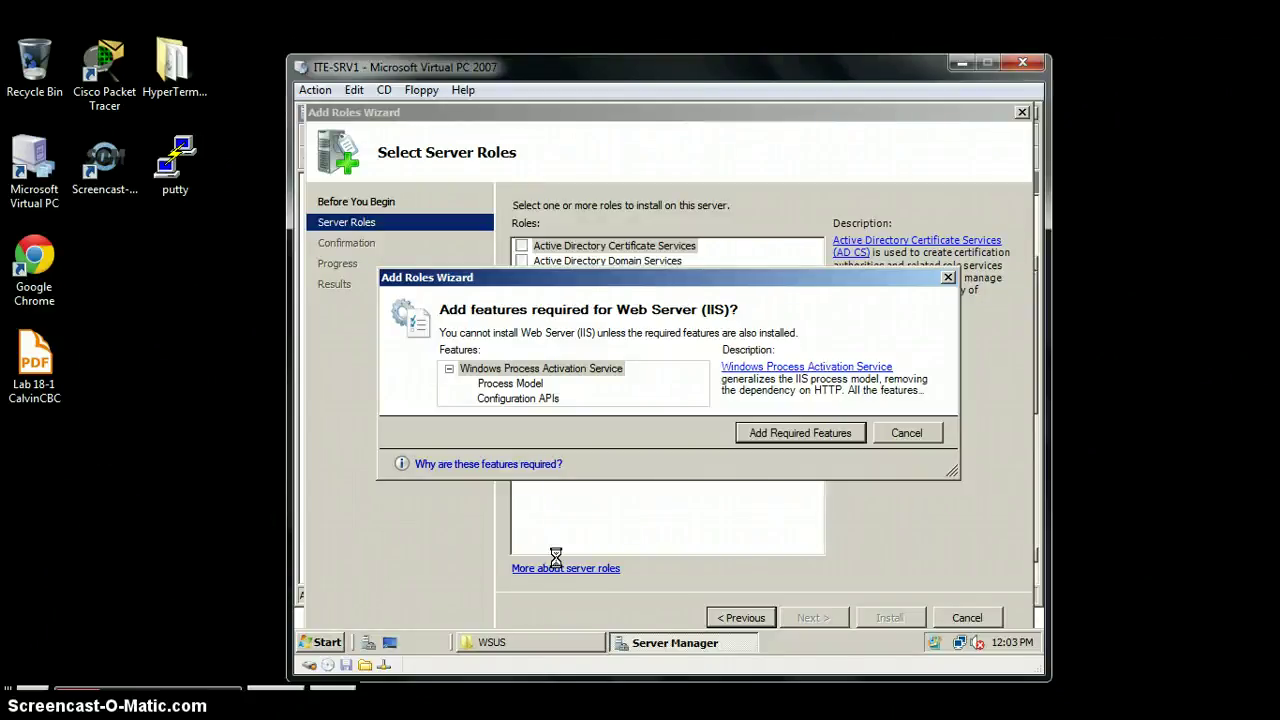
{"action": "left_click", "coordinate": [822, 433]}
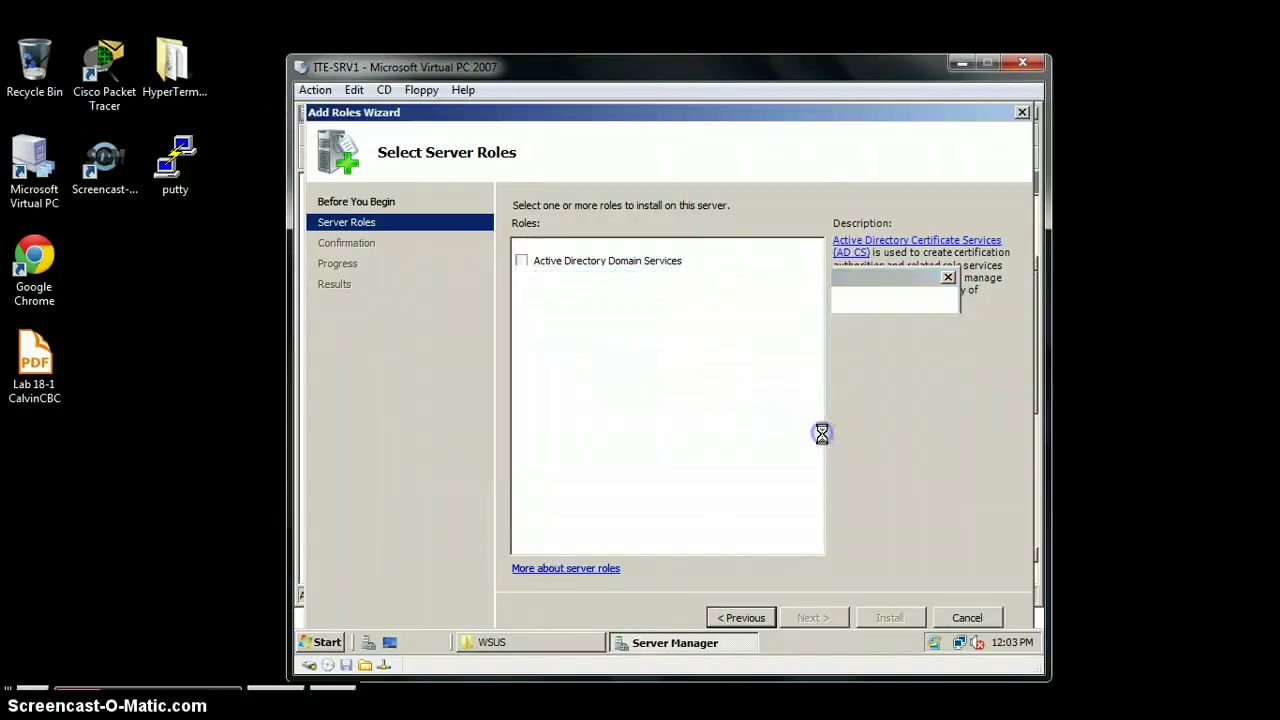
{"action": "left_click", "coordinate": [812, 617]}
{"action": "left_click", "coordinate": [812, 617]}
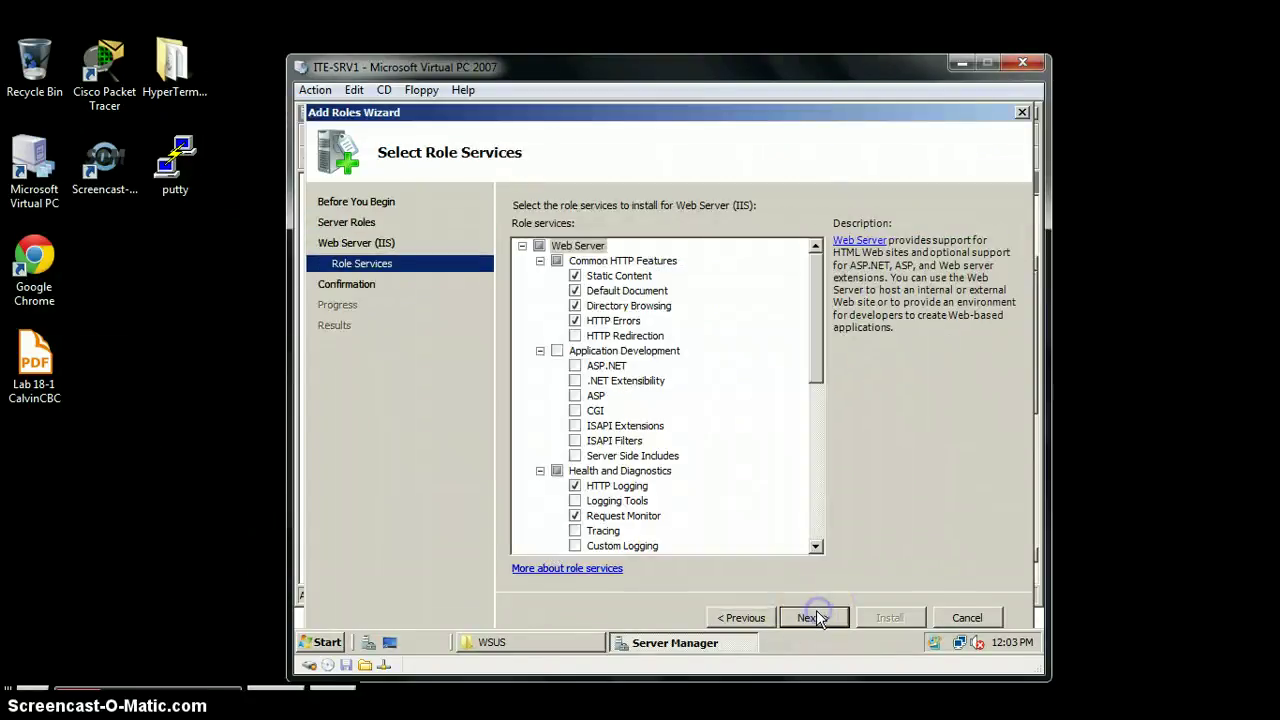
Step: Add the ASP.NET, Windows Authentication and IIS 6 Metabase Compatibility role services
{"action": "left_click", "coordinate": [576, 366]}
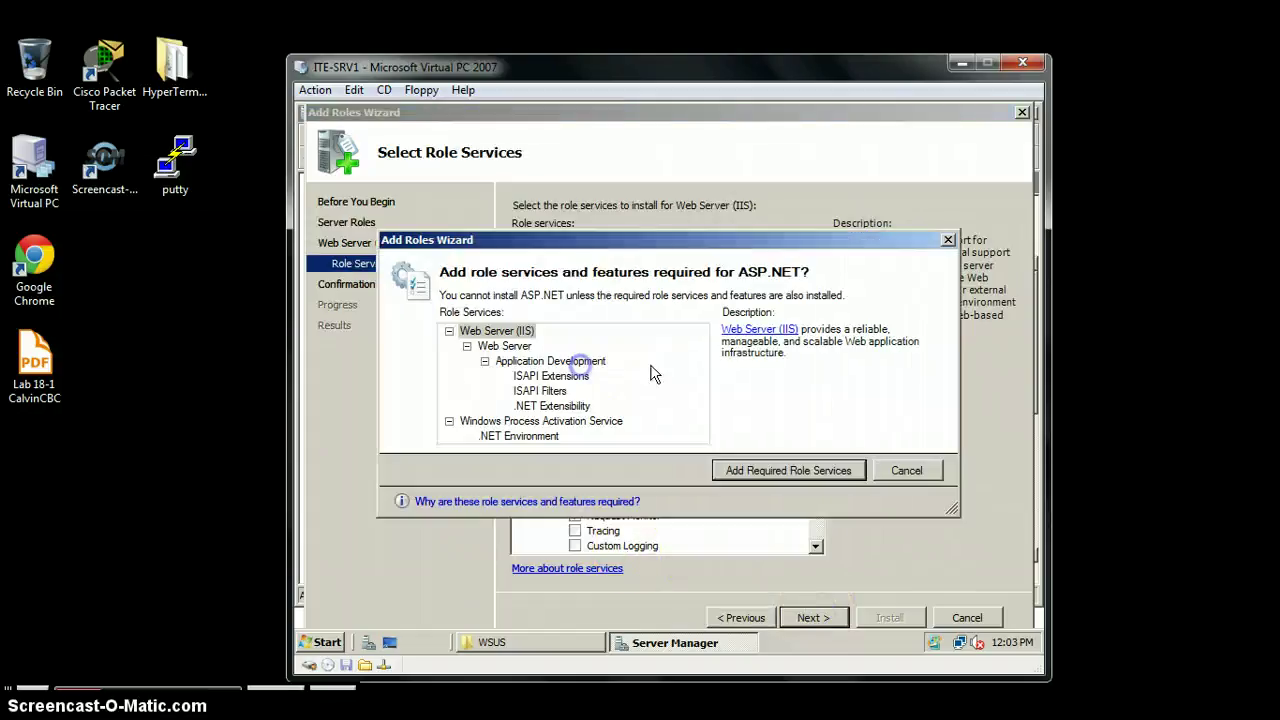
{"action": "left_click", "coordinate": [793, 468]}
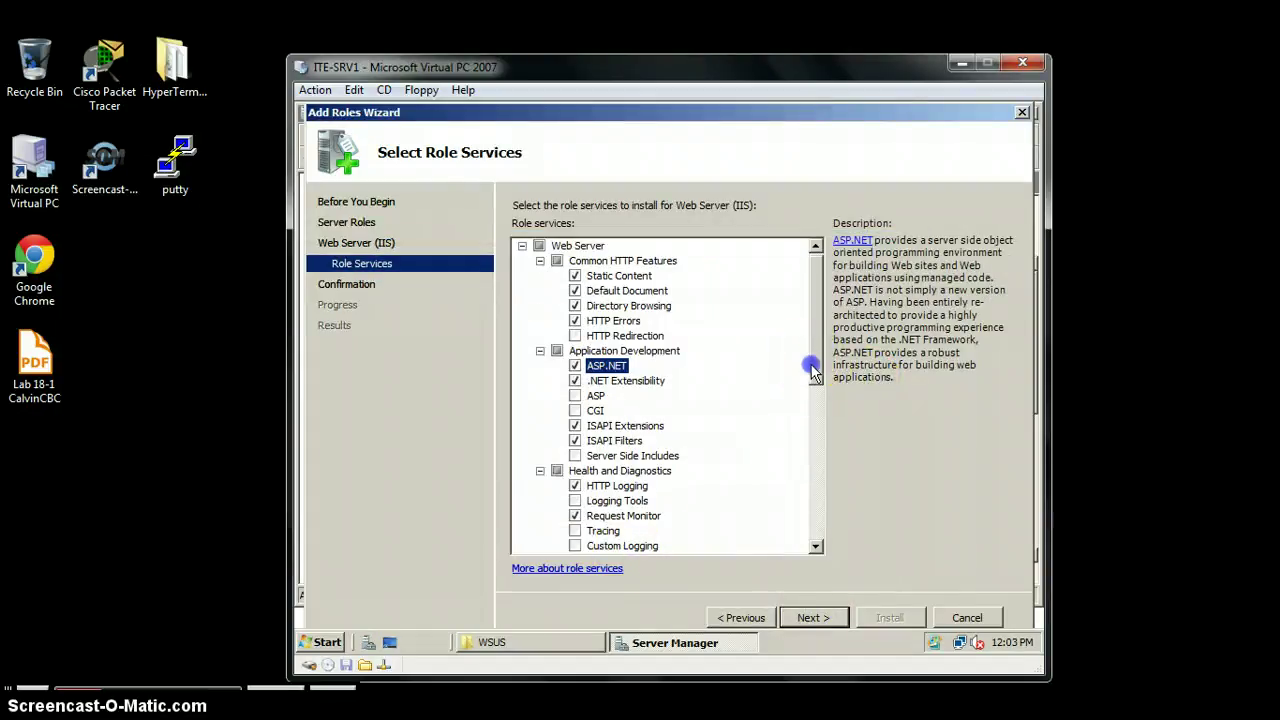
{"action": "left_click_drag", "start_coordinate": [811, 368], "coordinate": [813, 490]}
{"action": "left_click", "coordinate": [575, 470]}
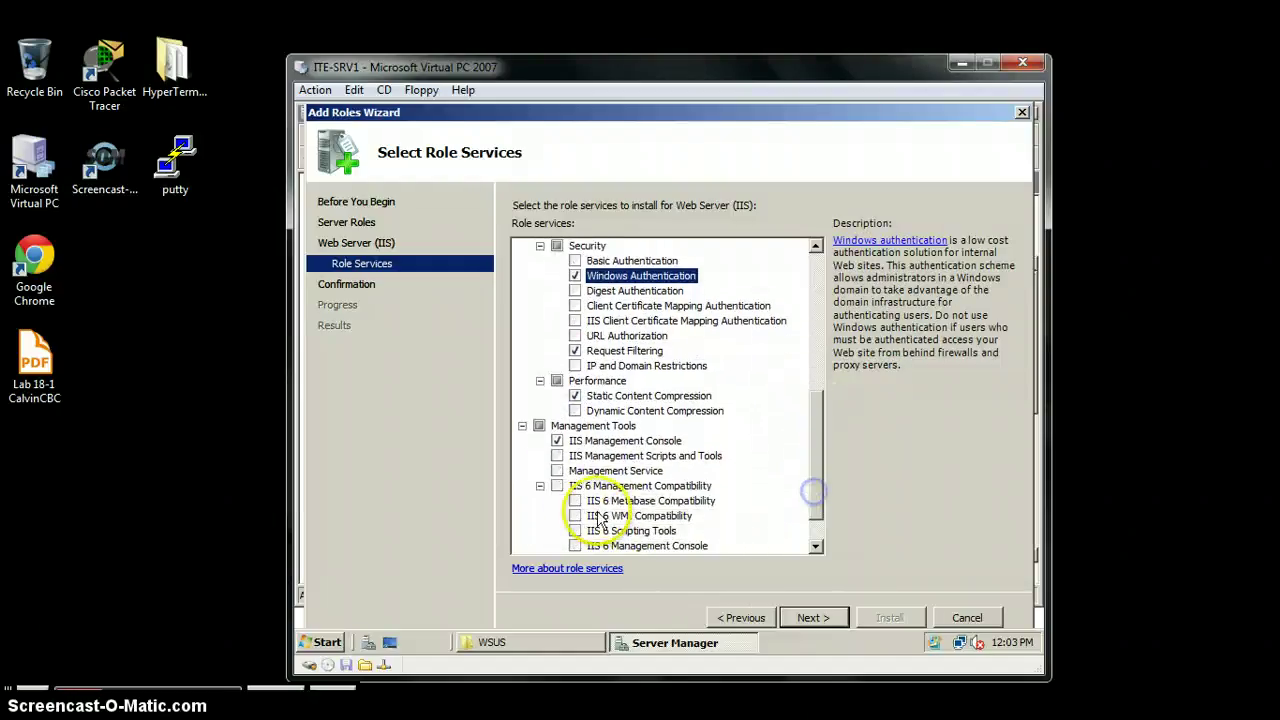
{"action": "left_click", "coordinate": [575, 501]}
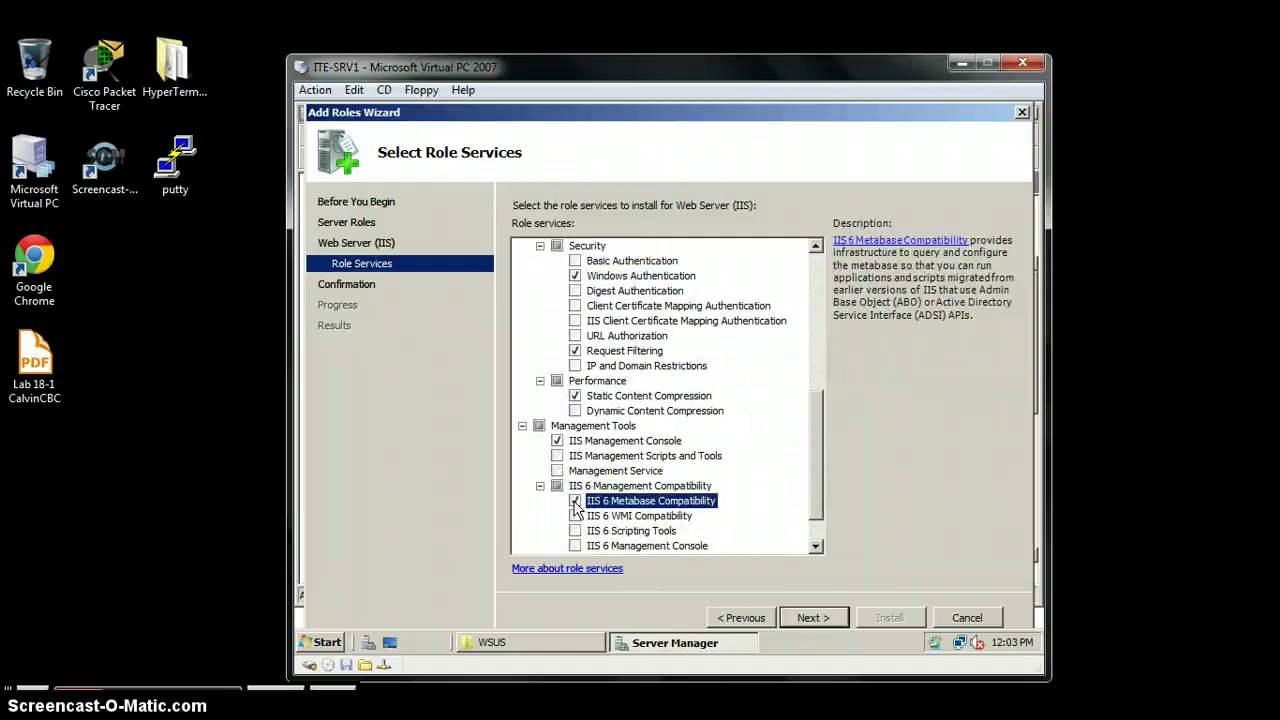
{"action": "left_click", "coordinate": [811, 617]}
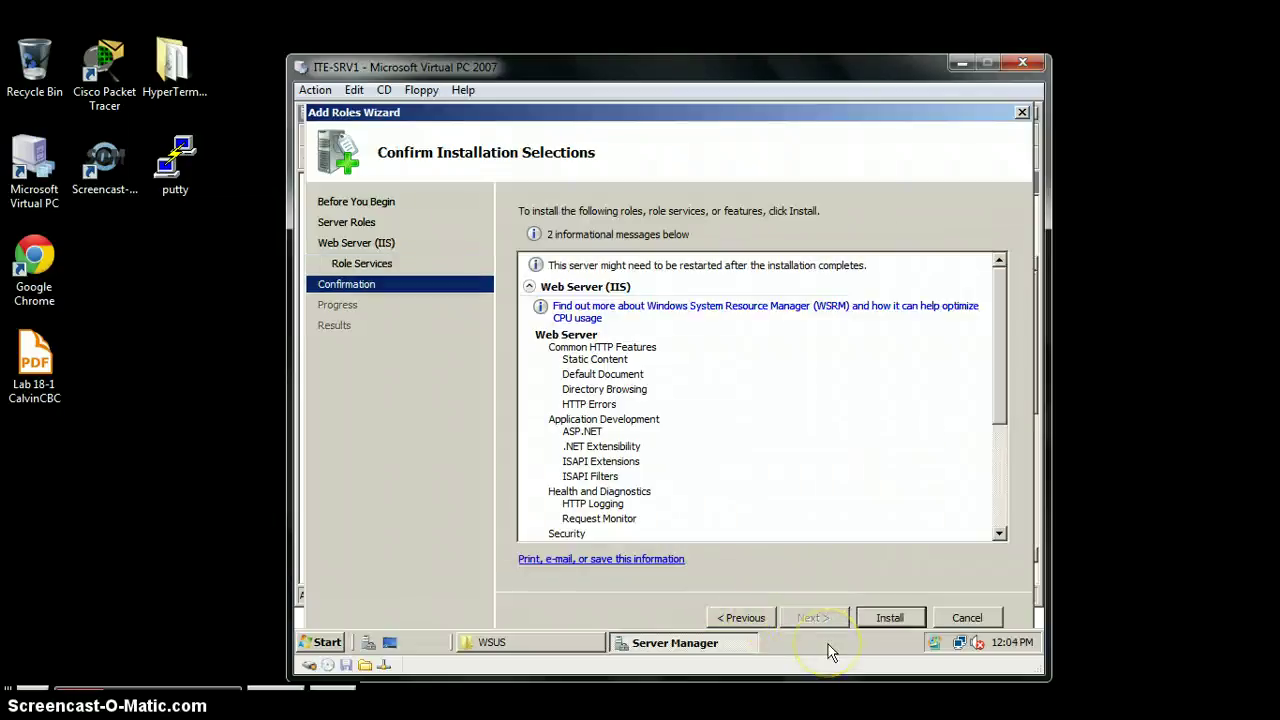
Step: Install Web Server (IIS) and close the wizard once installation succeeds
{"action": "left_click", "coordinate": [886, 617]}
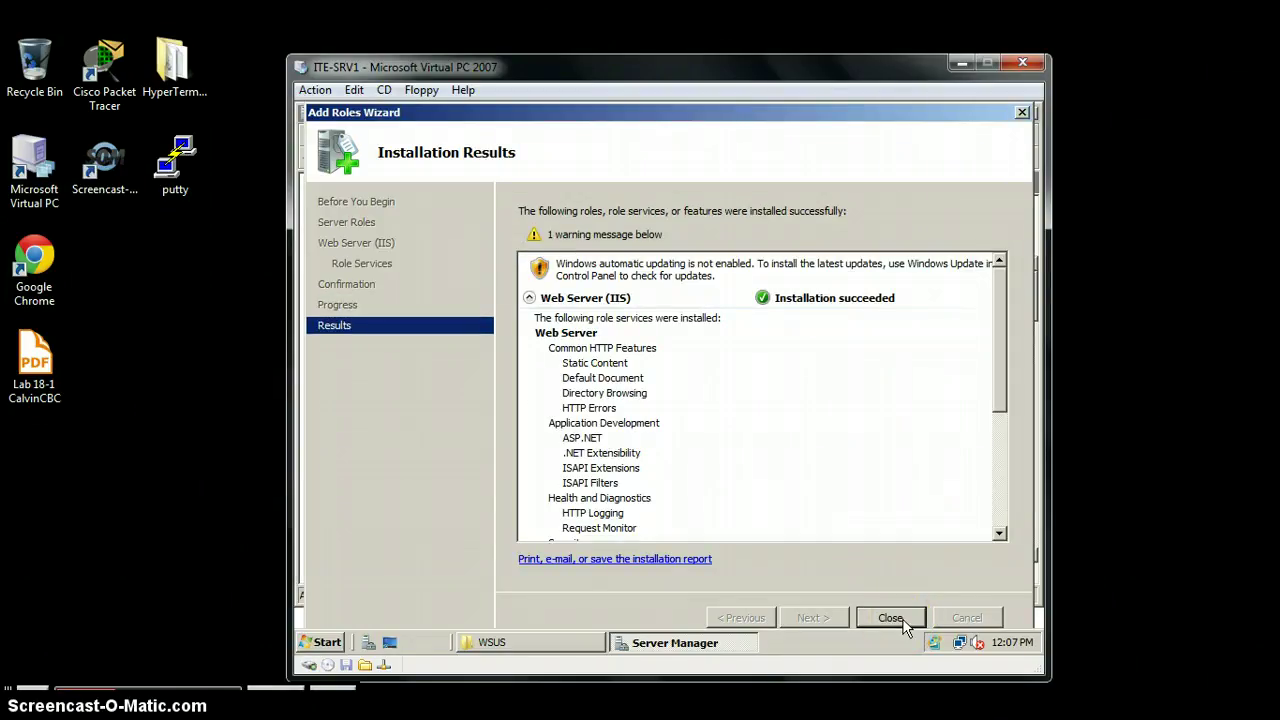
{"action": "left_click", "coordinate": [902, 620]}
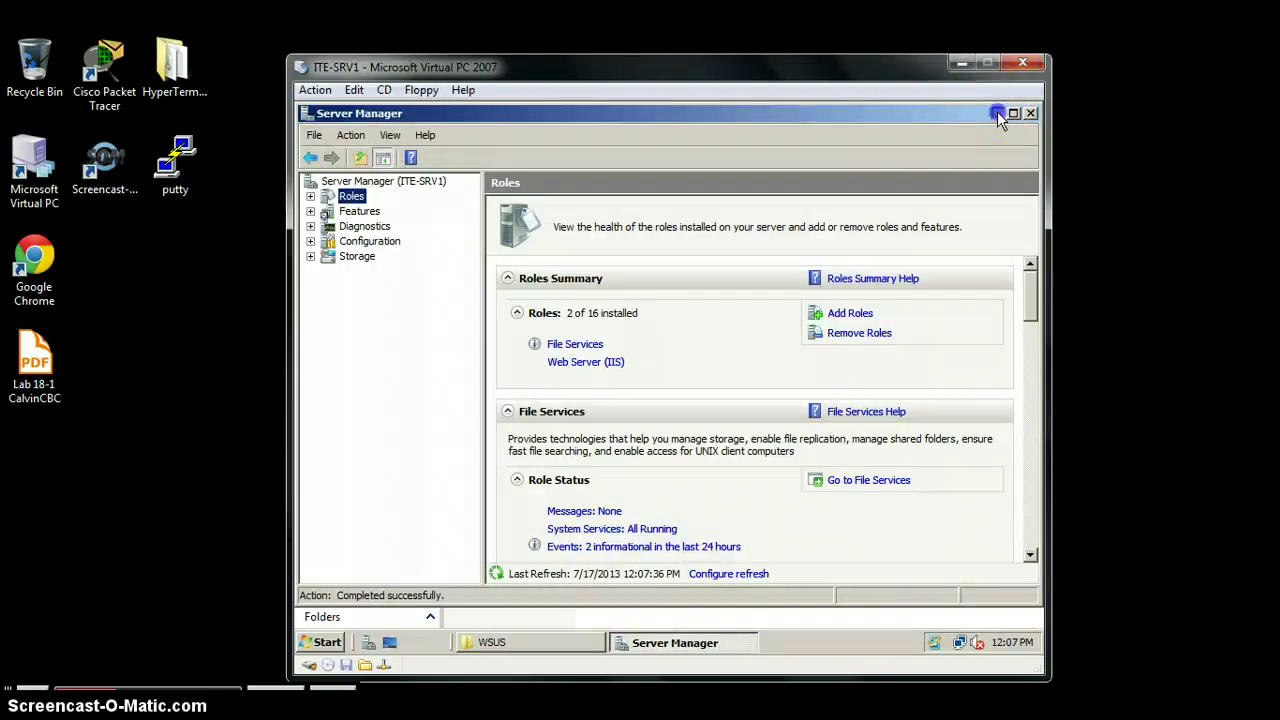
Step: Minimize Server Manager and launch WSUS30-KB972455-x86.exe from the WSUS share
{"action": "left_click", "coordinate": [998, 114]}
{"action": "left_click", "coordinate": [565, 244]}
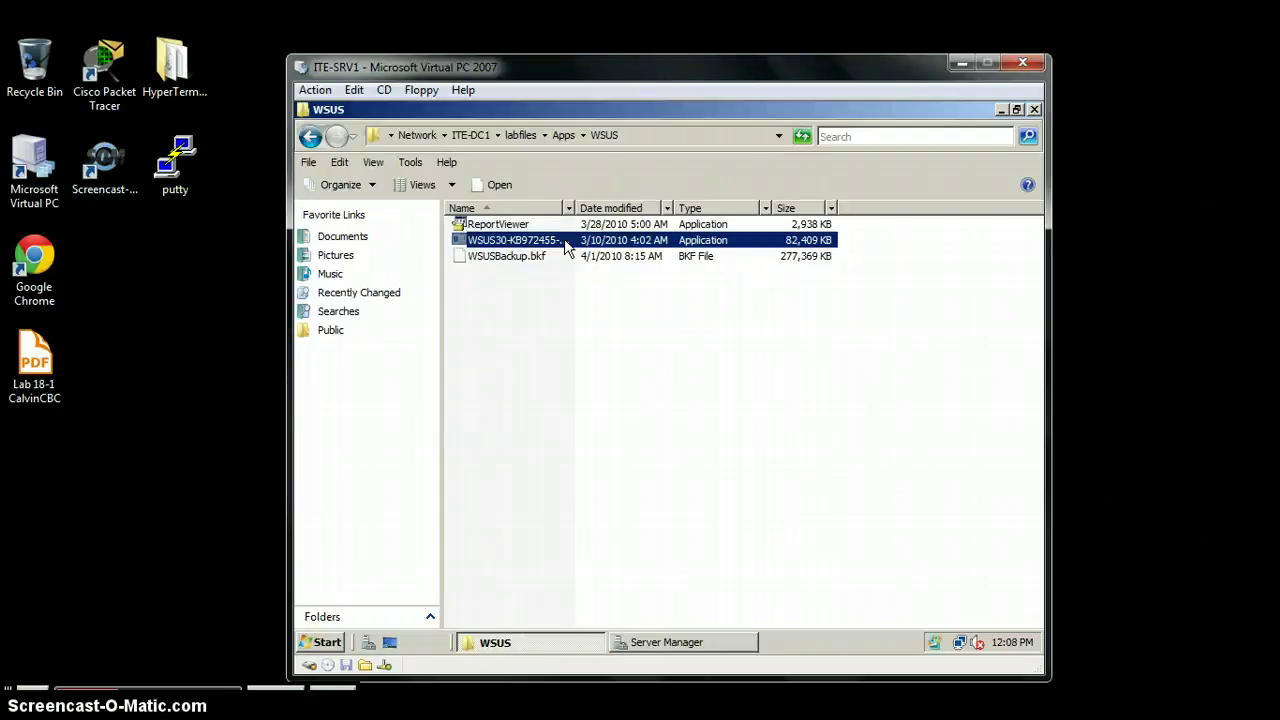
{"action": "double_click", "coordinate": [570, 243]}
{"action": "left_click", "coordinate": [590, 268]}
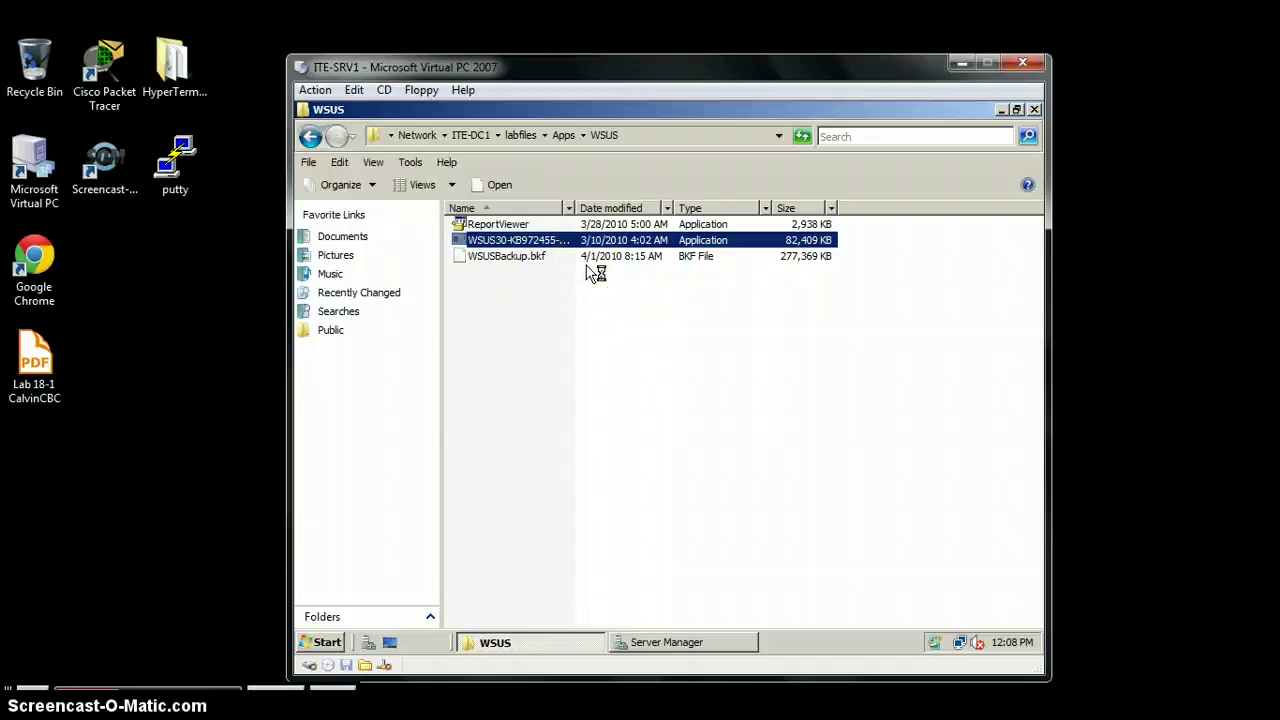
{"action": "left_click", "coordinate": [601, 262]}
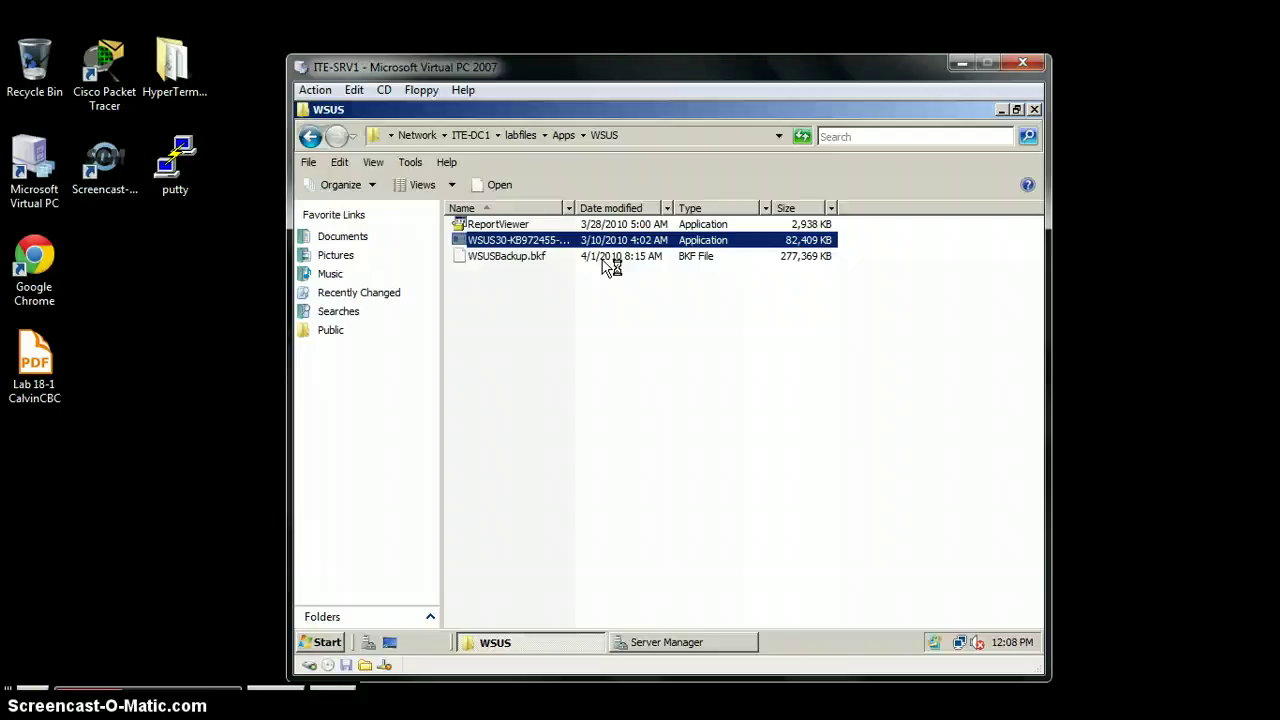
{"action": "left_click", "coordinate": [609, 302]}
{"action": "key", "text": "Return"}
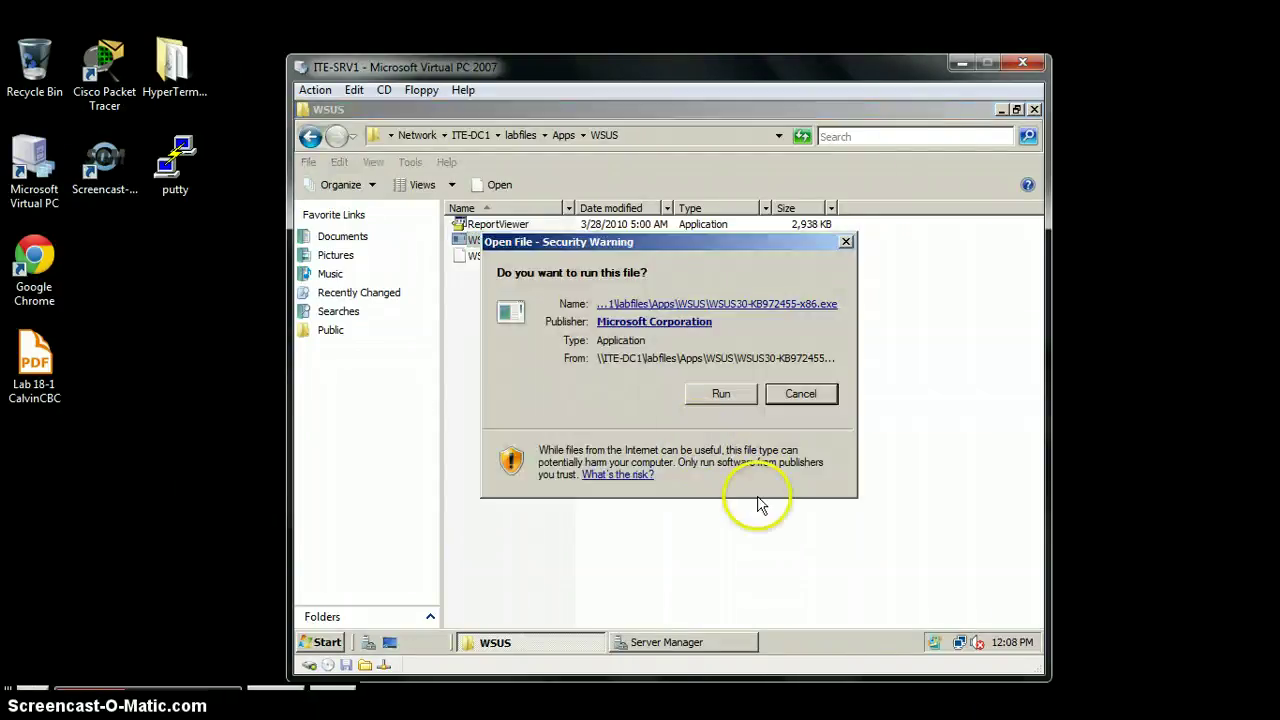
Step: Allow the WSUS installer to run and let it extract its setup files
{"action": "left_click", "coordinate": [720, 391]}
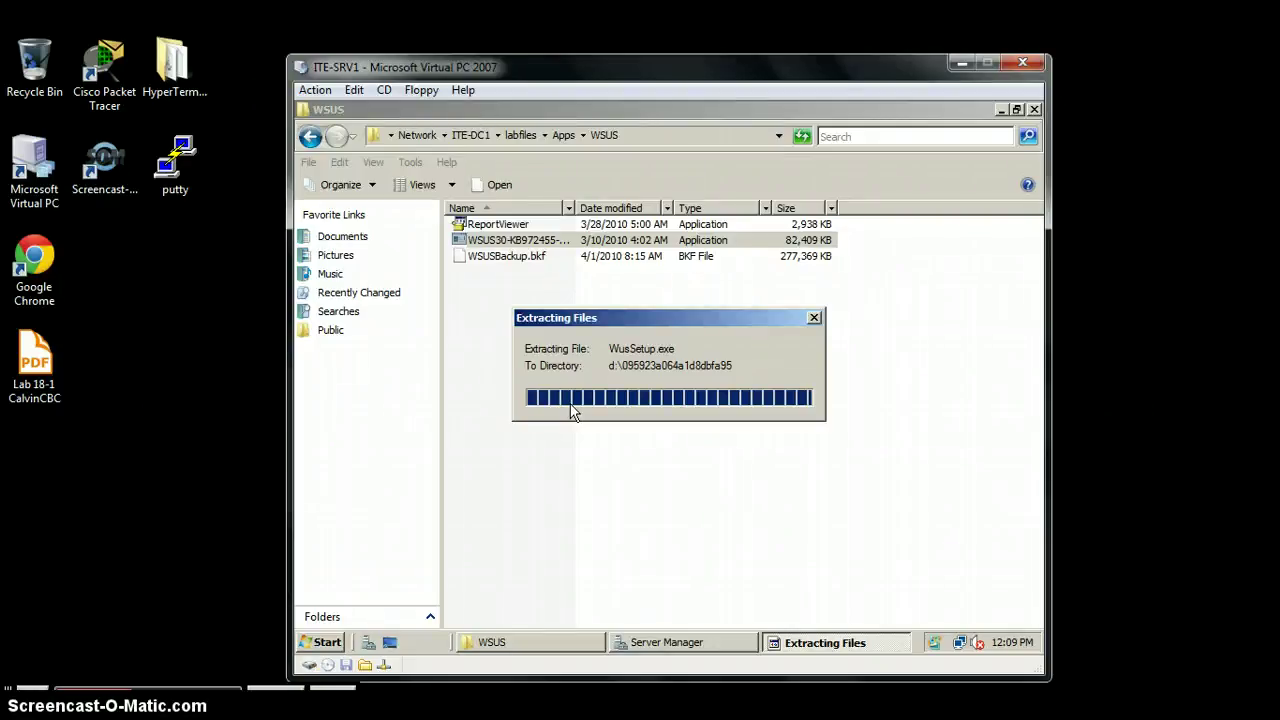
{"action": "left_click", "coordinate": [571, 418]}
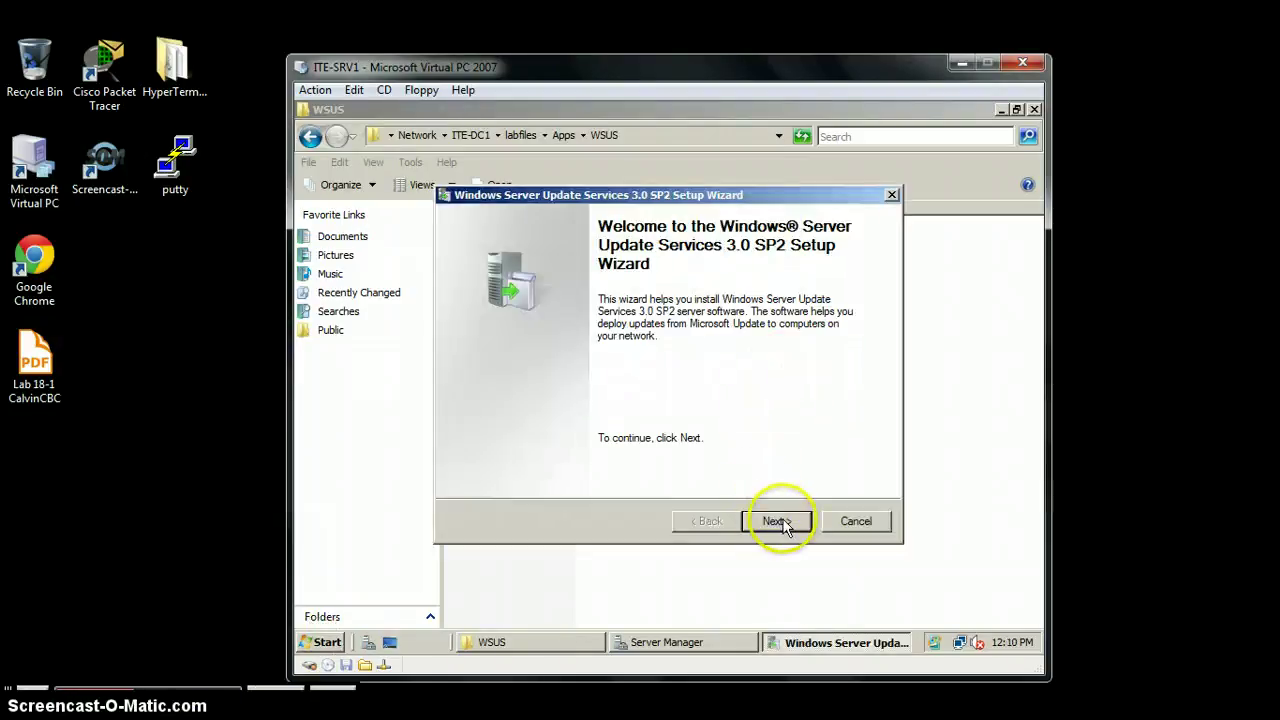
Step: Choose a full server installation of WSUS 3.0 SP2 and accept the license agreement
{"action": "left_click", "coordinate": [775, 519]}
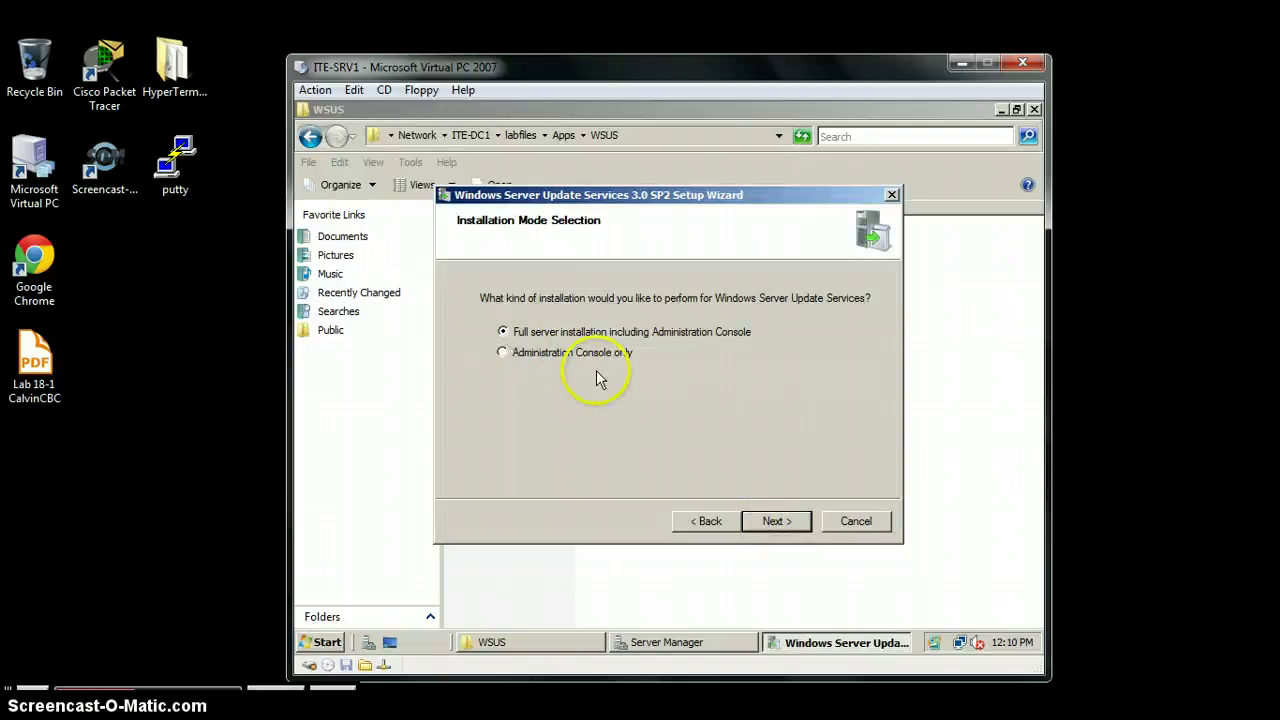
{"action": "left_click", "coordinate": [768, 524]}
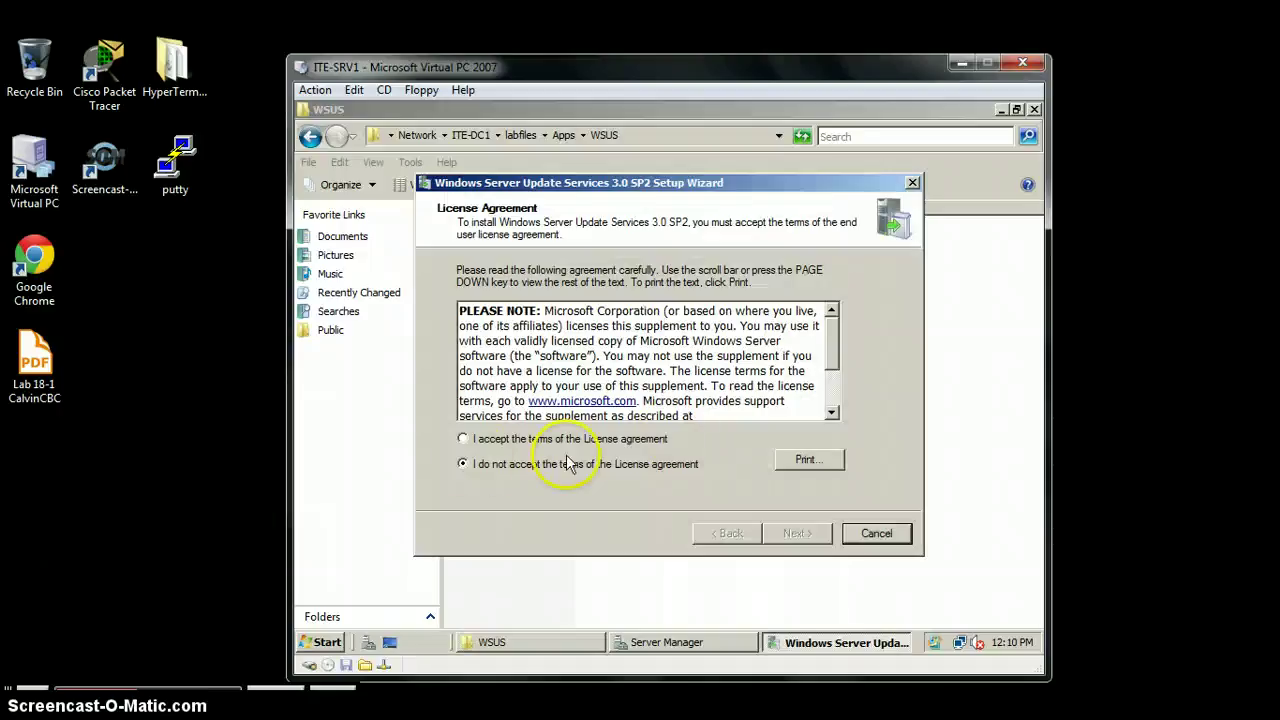
{"action": "left_click", "coordinate": [463, 440]}
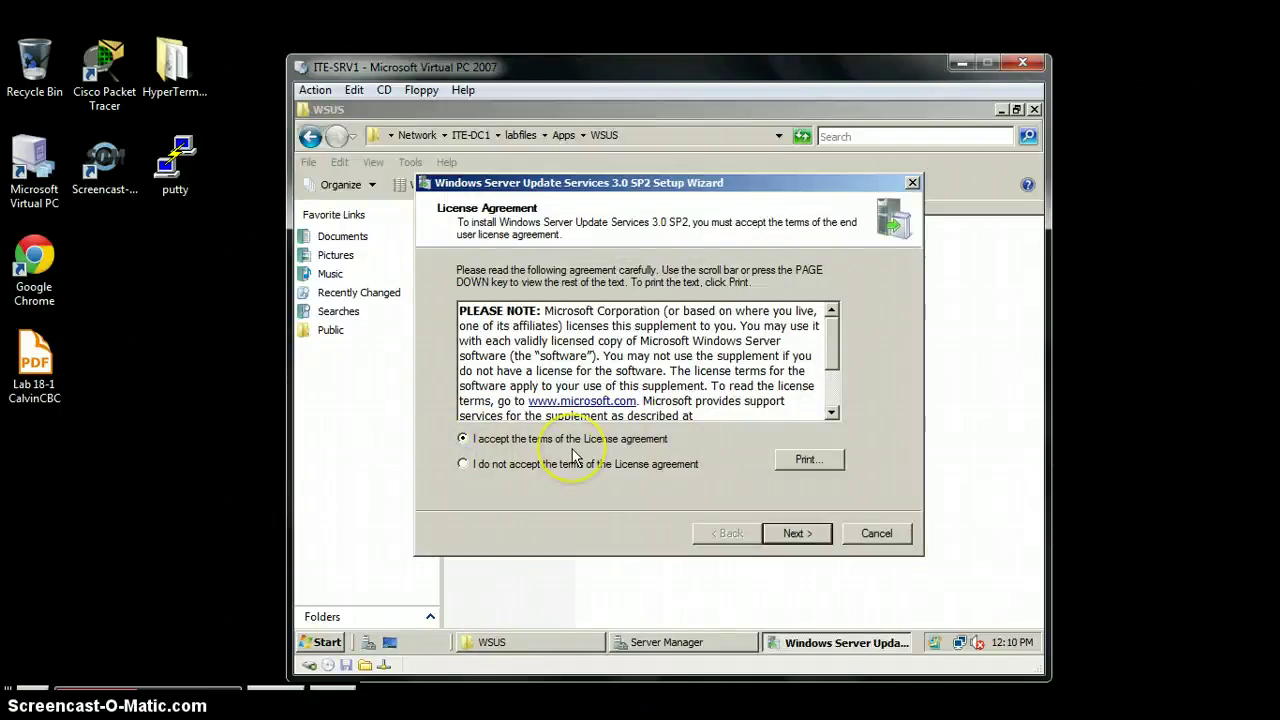
{"action": "left_click", "coordinate": [808, 533]}
Step: Turn off local update storage, keeping the internal database and existing IIS Default Web site
{"action": "left_click", "coordinate": [810, 537]}
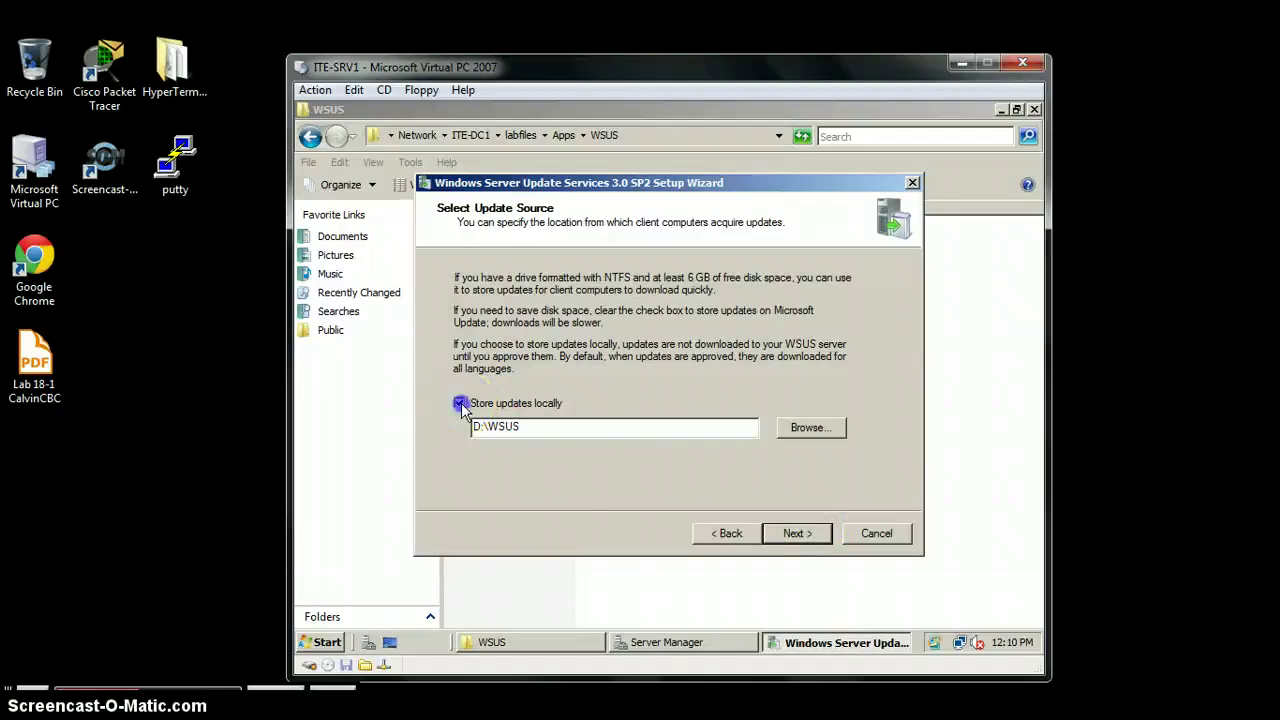
{"action": "left_click", "coordinate": [459, 403]}
{"action": "left_click", "coordinate": [780, 540]}
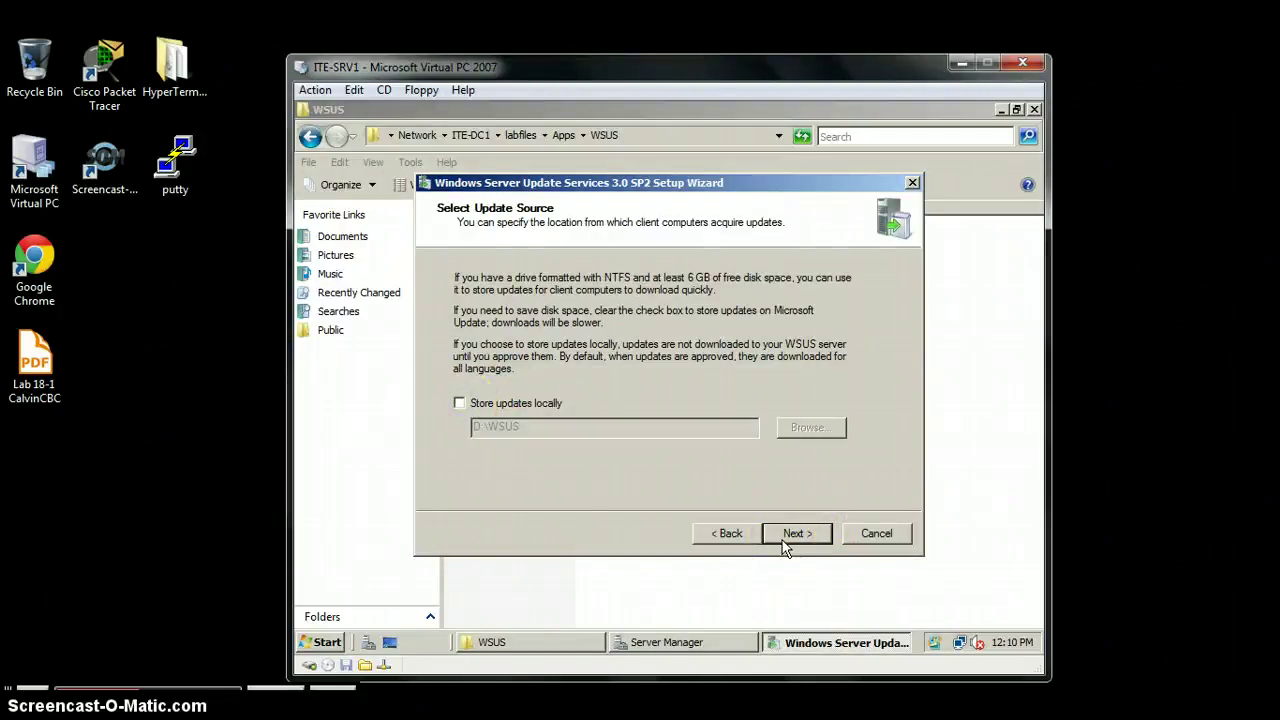
{"action": "left_click", "coordinate": [785, 540]}
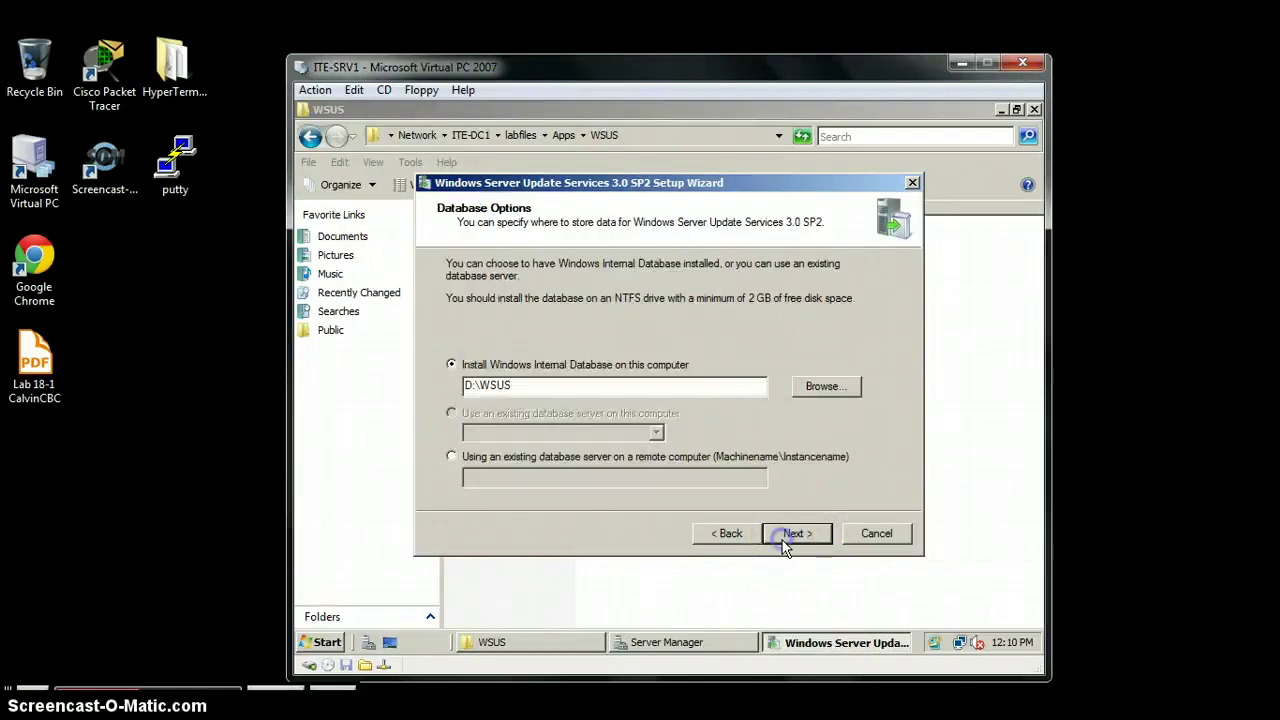
{"action": "left_click", "coordinate": [510, 430]}
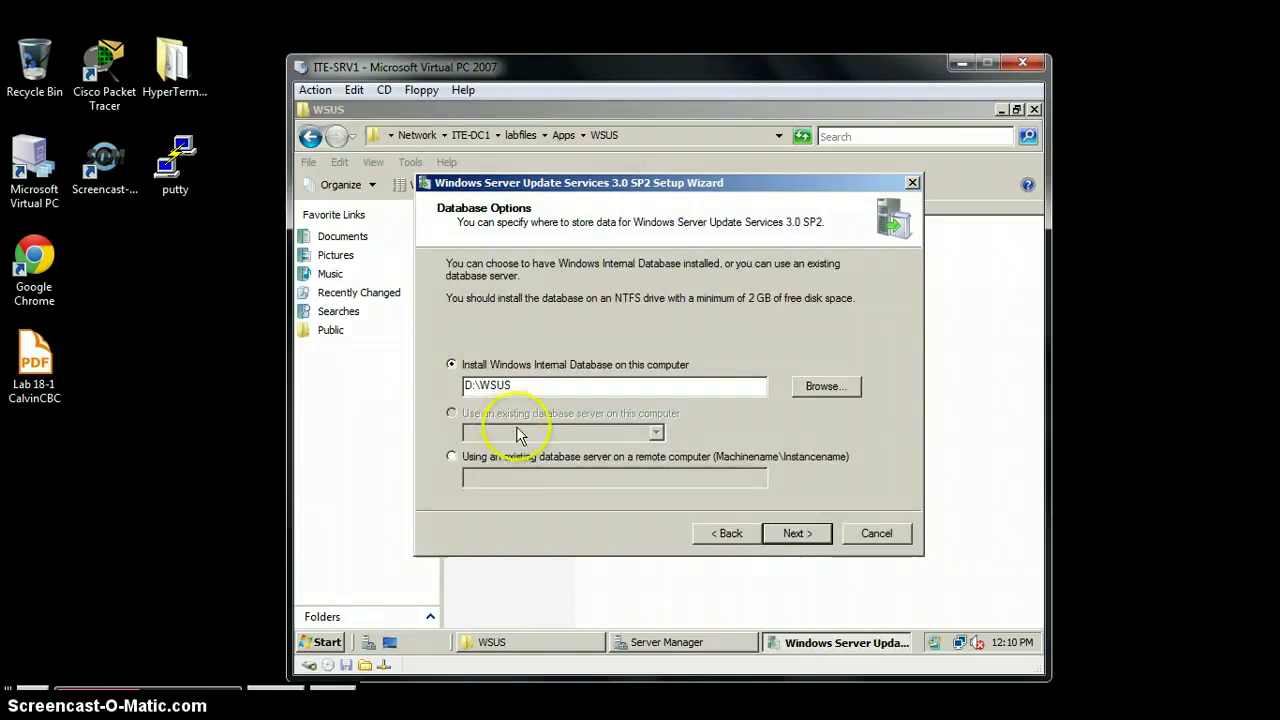
{"action": "left_click", "coordinate": [785, 535]}
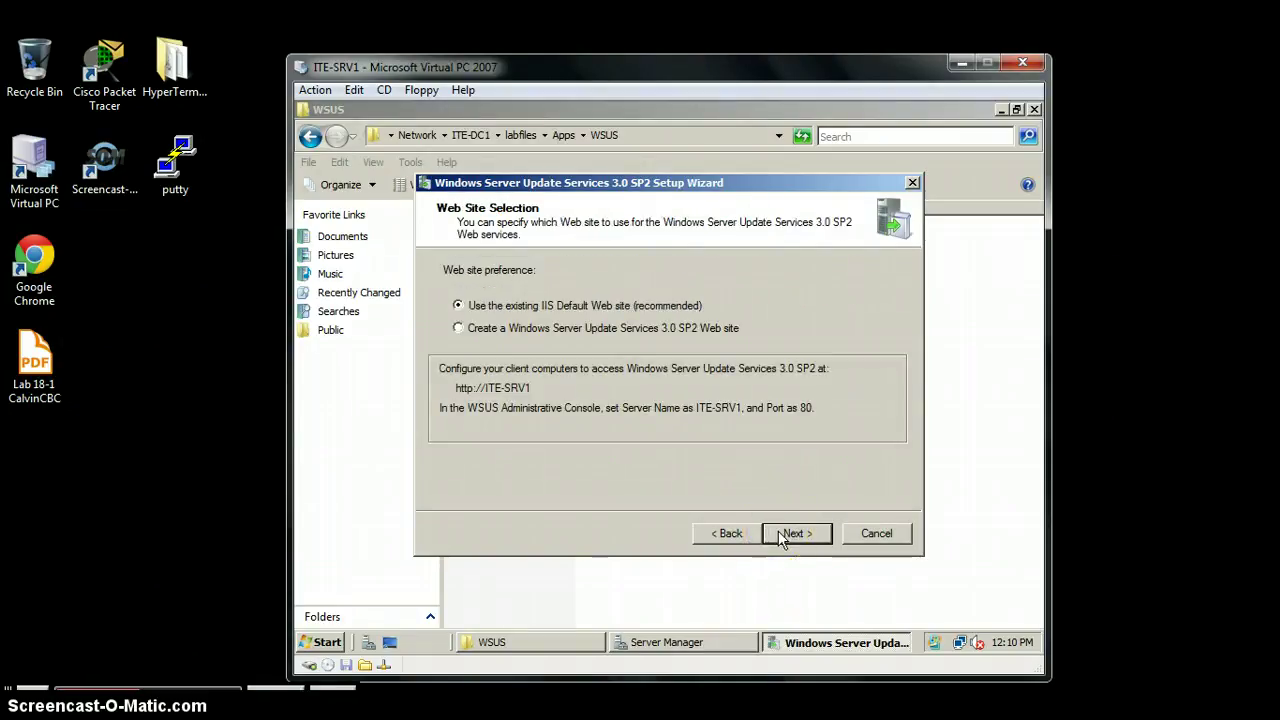
{"action": "left_click", "coordinate": [783, 537]}
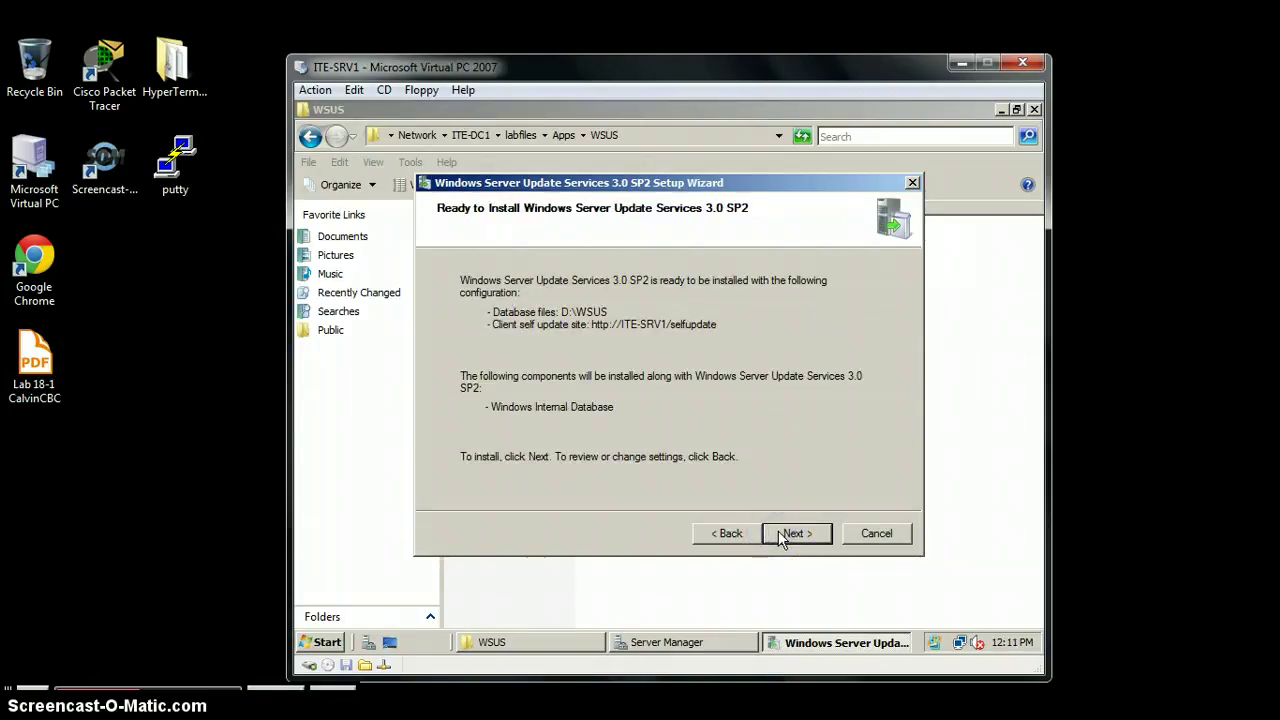
Step: Run the WSUS 3.0 SP2 installation and close the wizard when it completes
{"action": "left_click", "coordinate": [783, 537]}
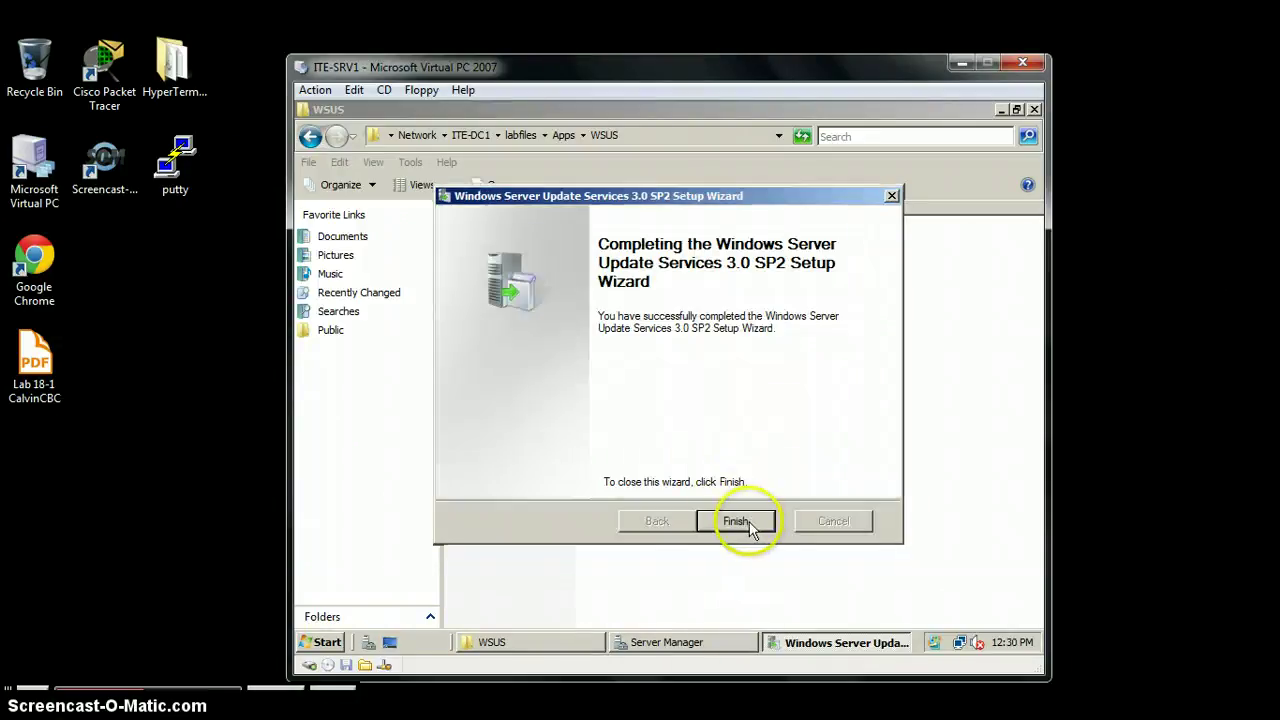
{"action": "left_click", "coordinate": [749, 522]}
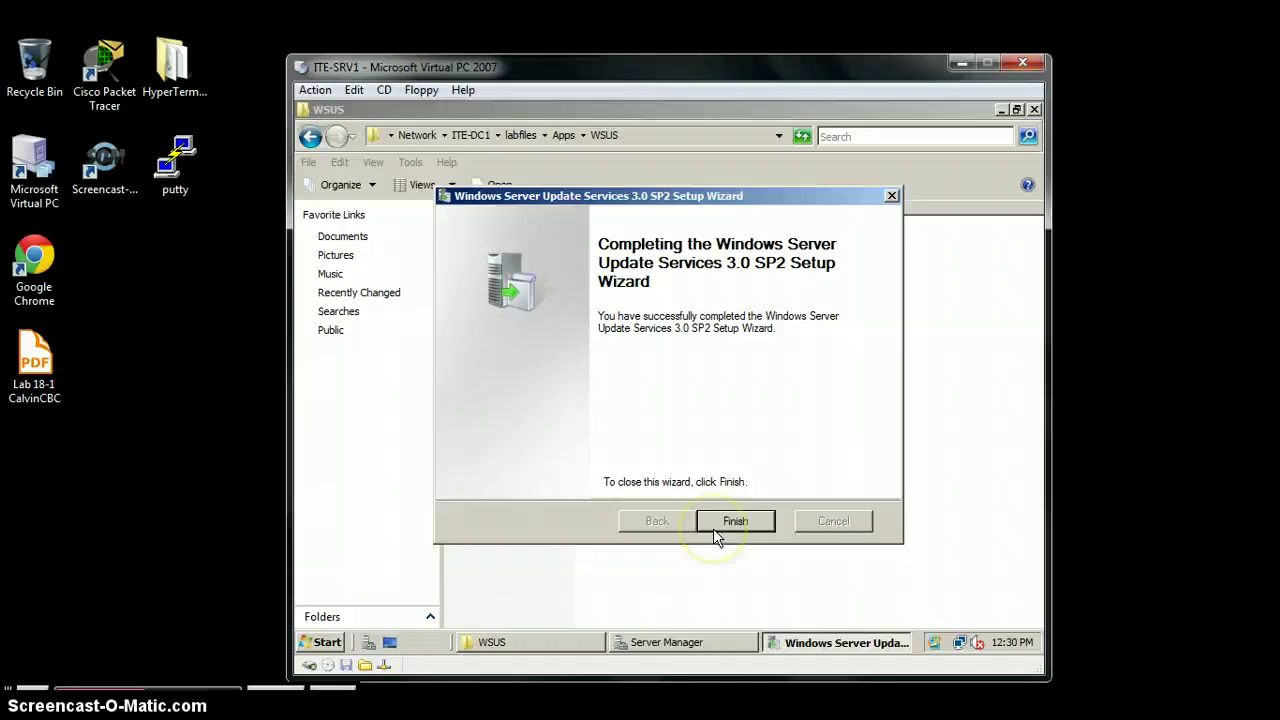
{"action": "left_click", "coordinate": [738, 521]}
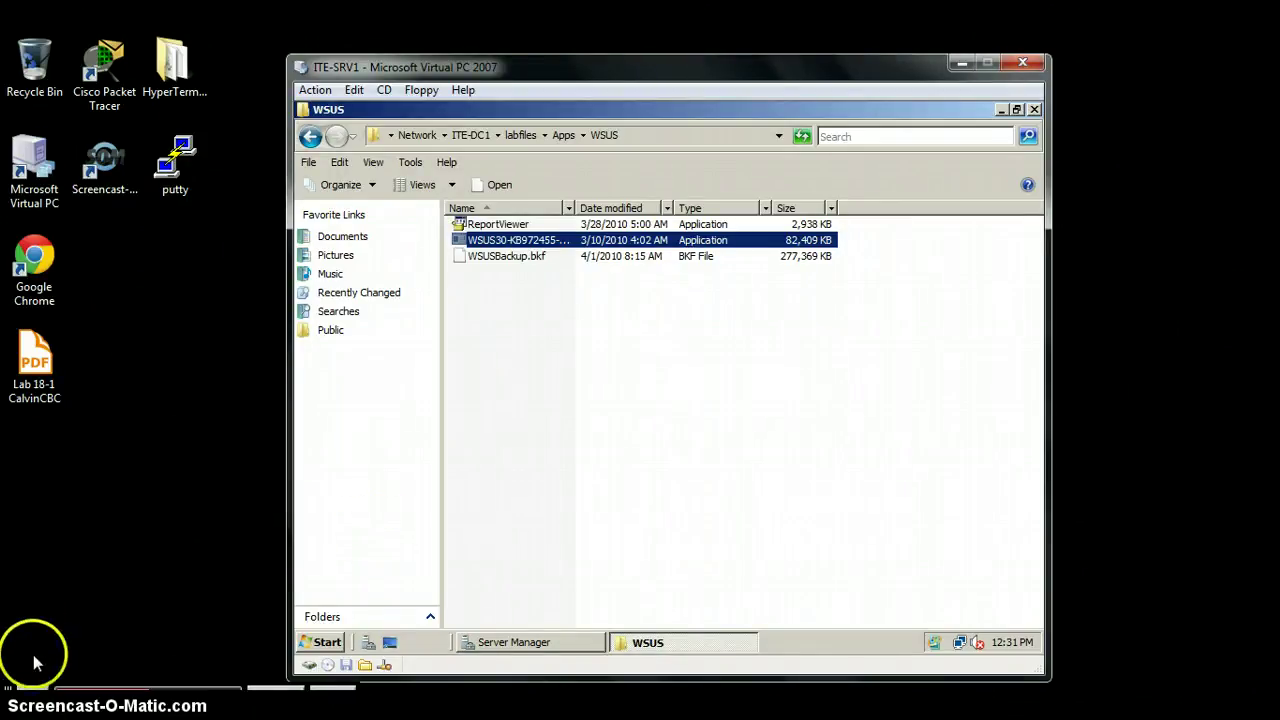
Step: Launch Windows Server Update Services from Administrative Tools on ITE-SRV1 and cancel the configuration wizard
{"action": "left_click", "coordinate": [322, 640]}
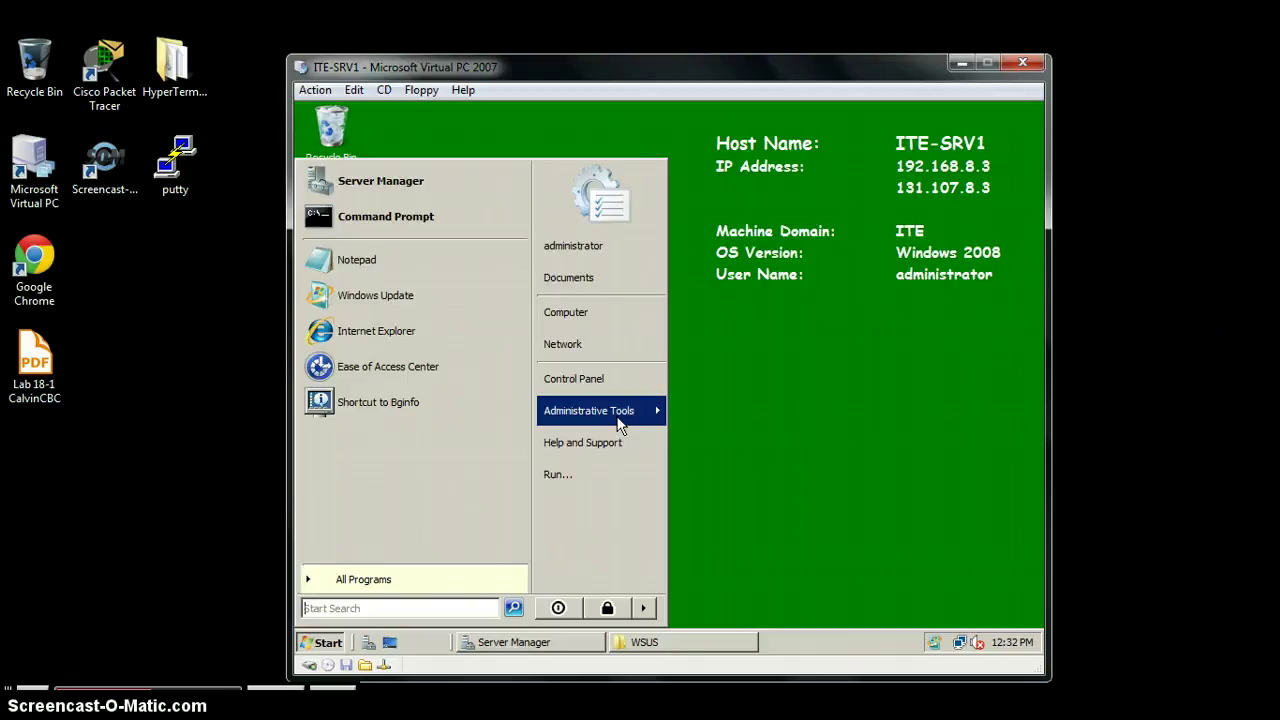
{"action": "left_click", "coordinate": [617, 425]}
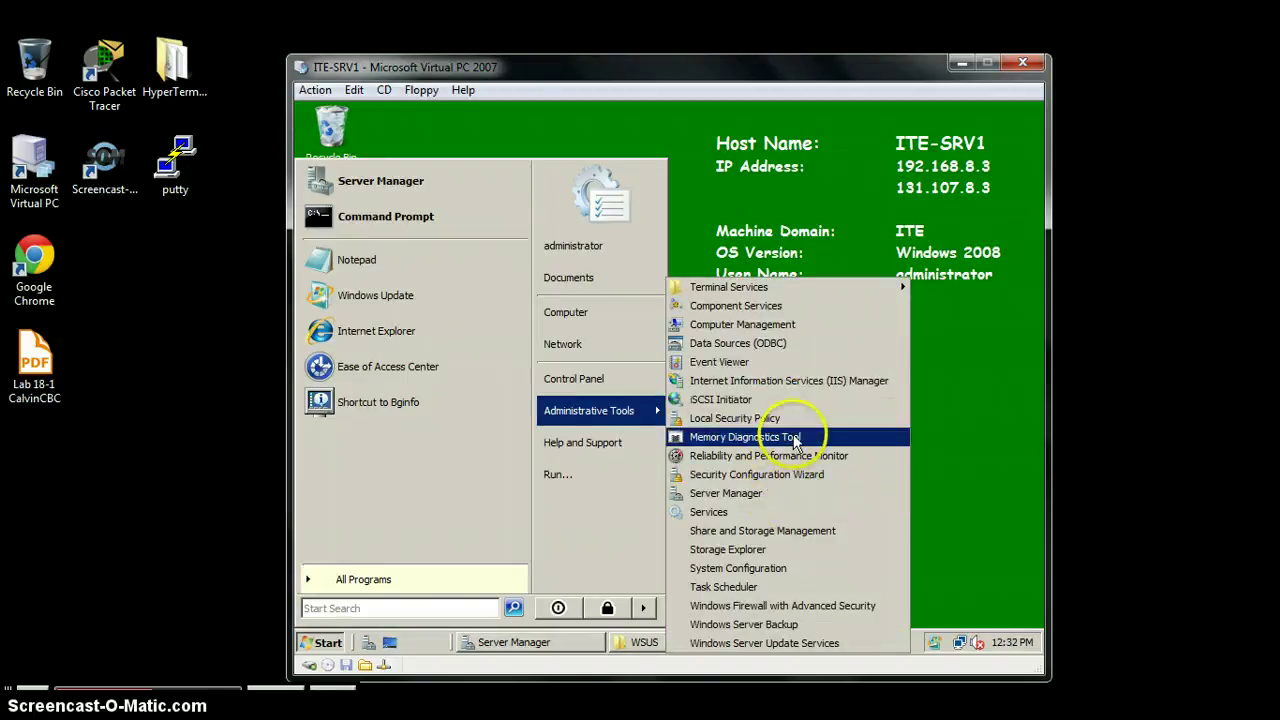
{"action": "left_click", "coordinate": [757, 645]}
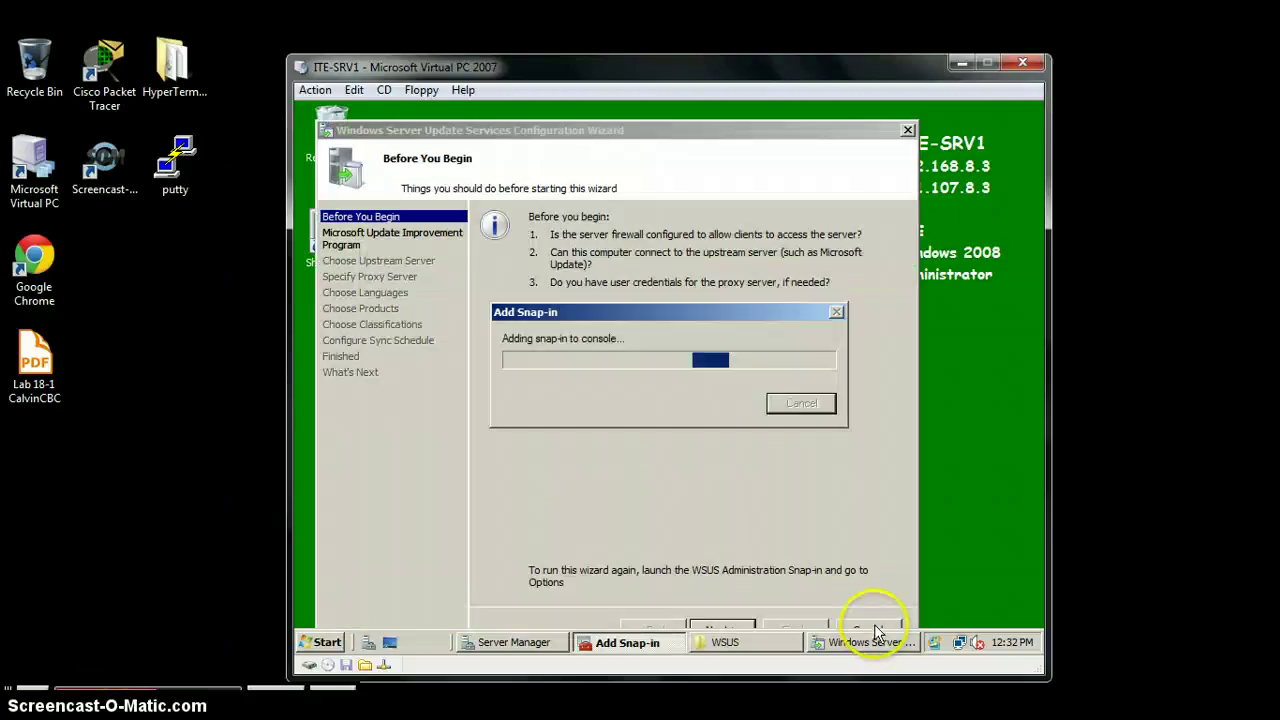
{"action": "left_click", "coordinate": [875, 628]}
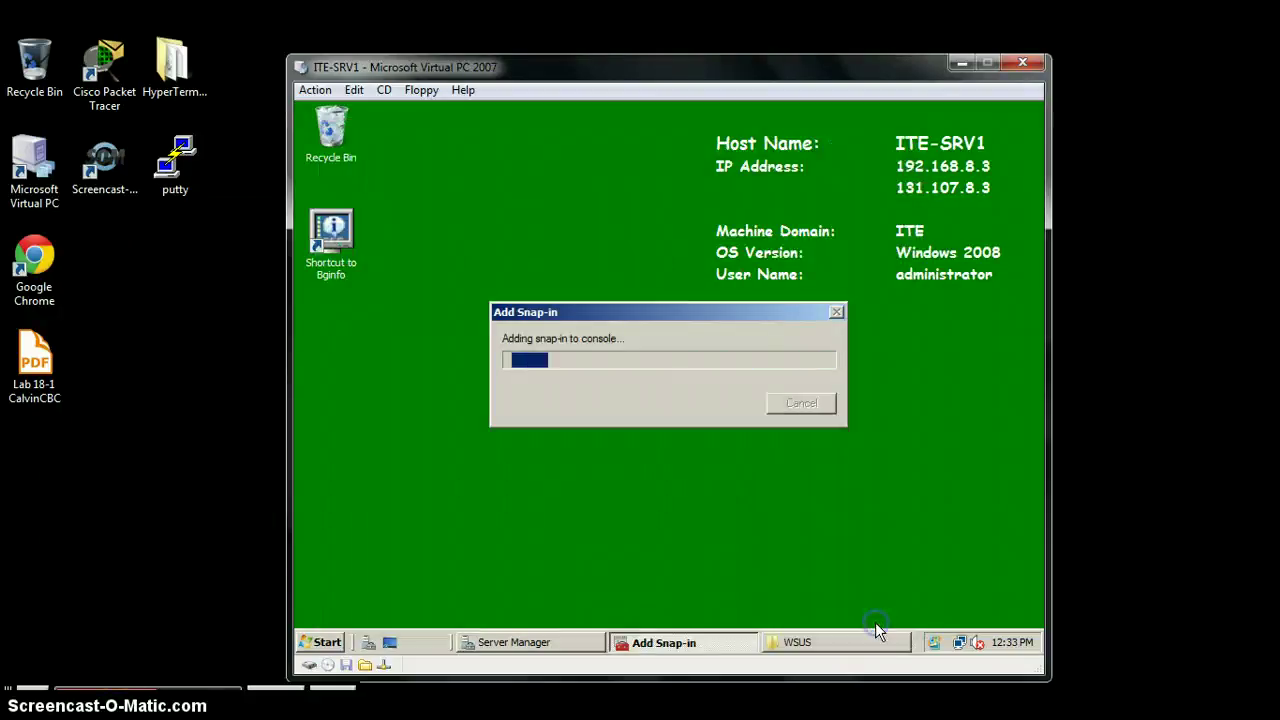
{"action": "left_click", "coordinate": [731, 609]}
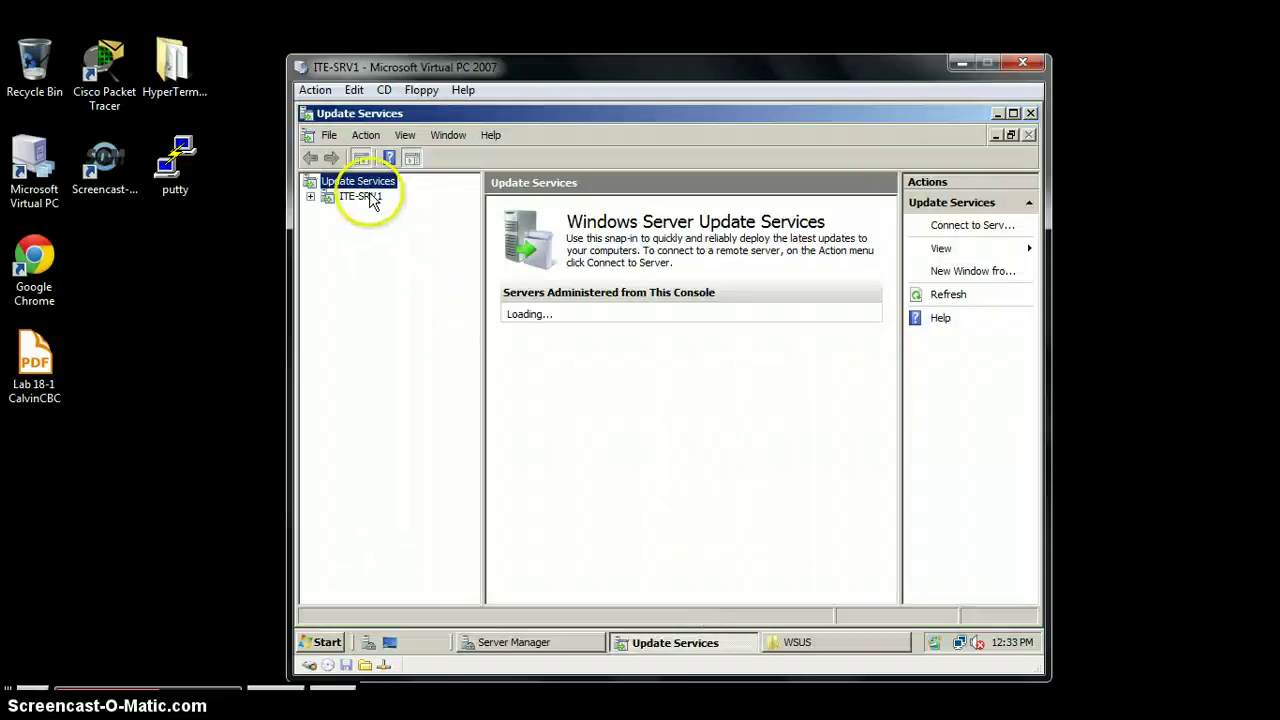
Step: Select the ITE-SRV1 node and scroll through its overview dashboard
{"action": "left_click", "coordinate": [370, 197]}
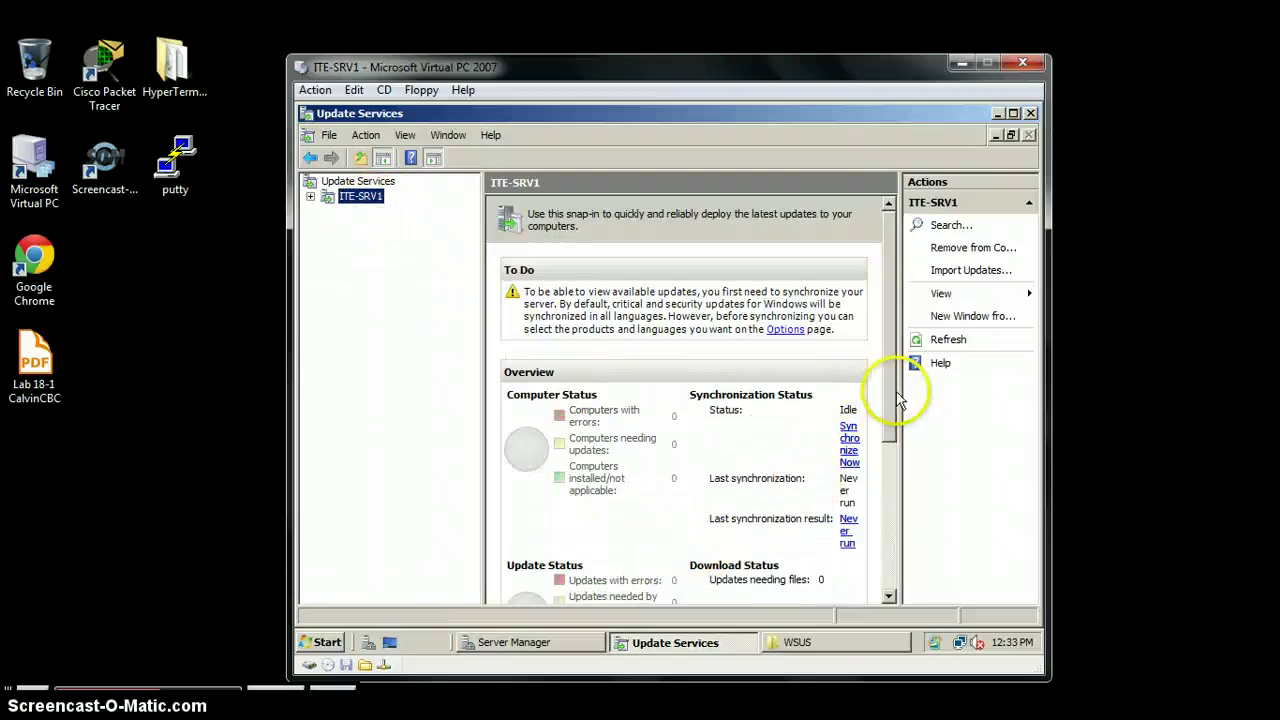
{"action": "scroll", "coordinate": [900, 444], "scroll_direction": "down", "scroll_amount": 3}
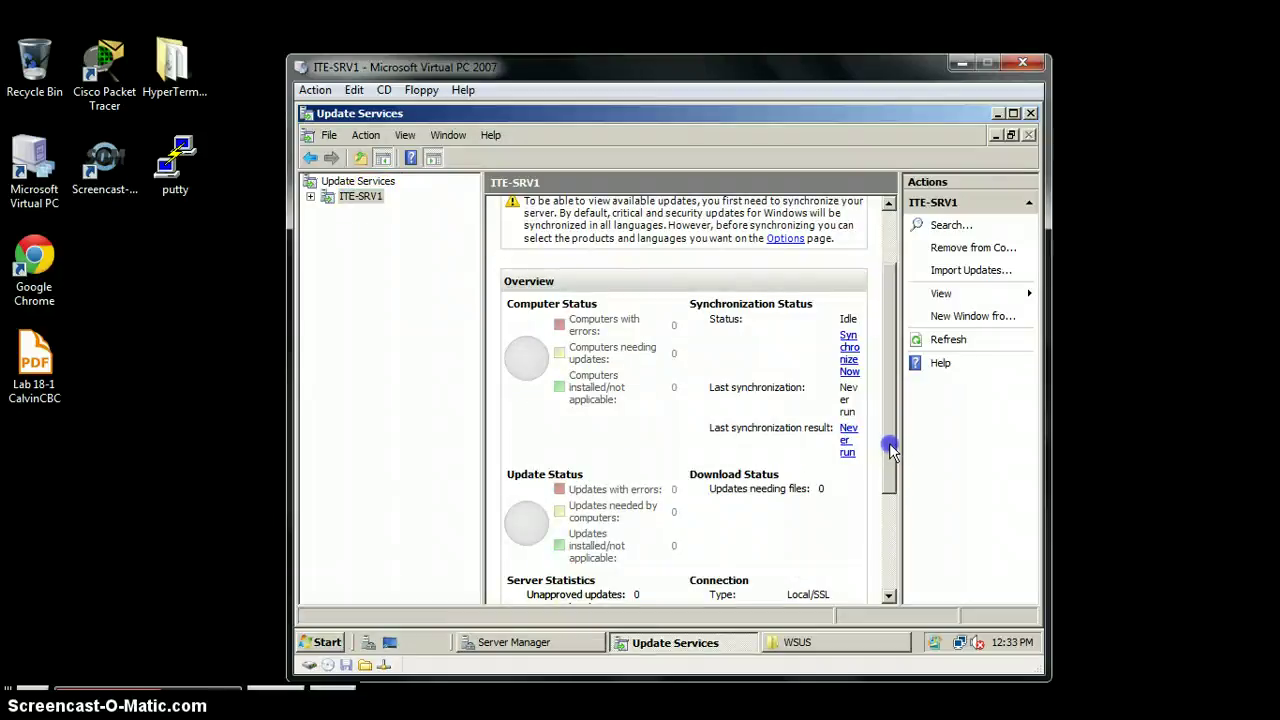
{"action": "left_click_drag", "start_coordinate": [890, 492], "coordinate": [894, 360]}
{"action": "left_click", "coordinate": [890, 566]}
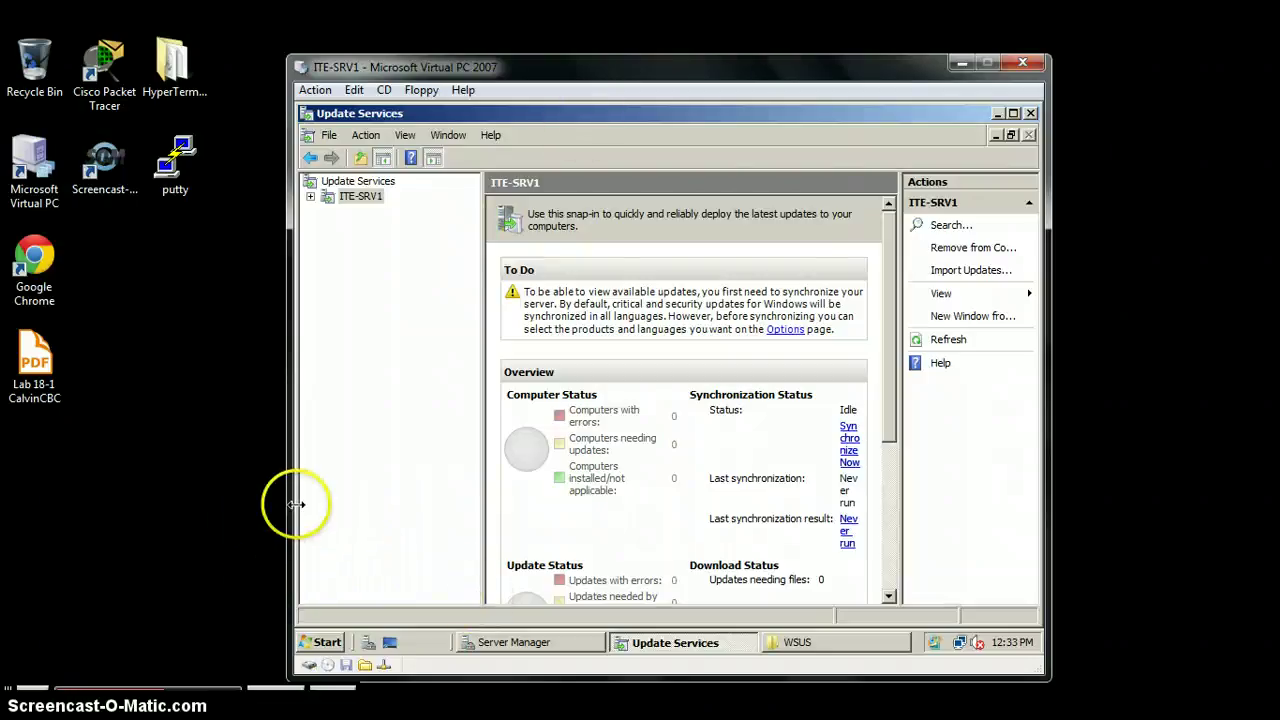
Step: Open the console's File > Options dialog, showing the Disk Cleanup tab
{"action": "right_click", "coordinate": [370, 197]}
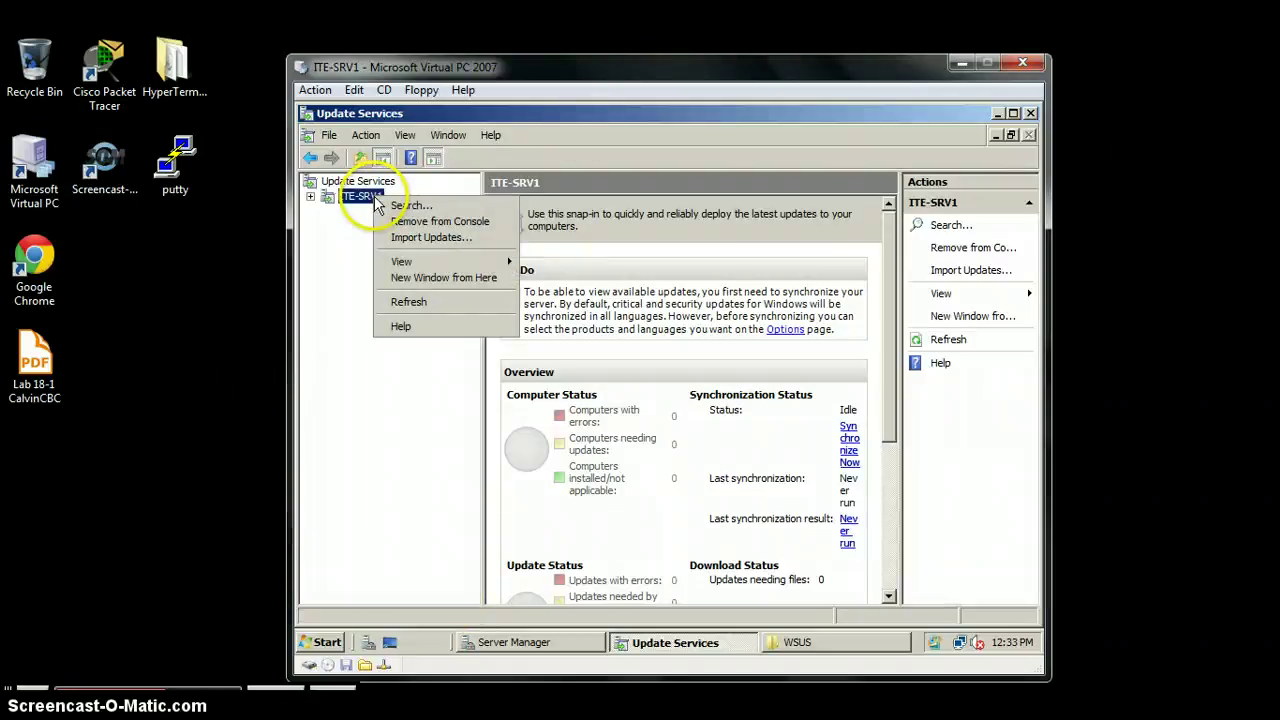
{"action": "left_click", "coordinate": [344, 295]}
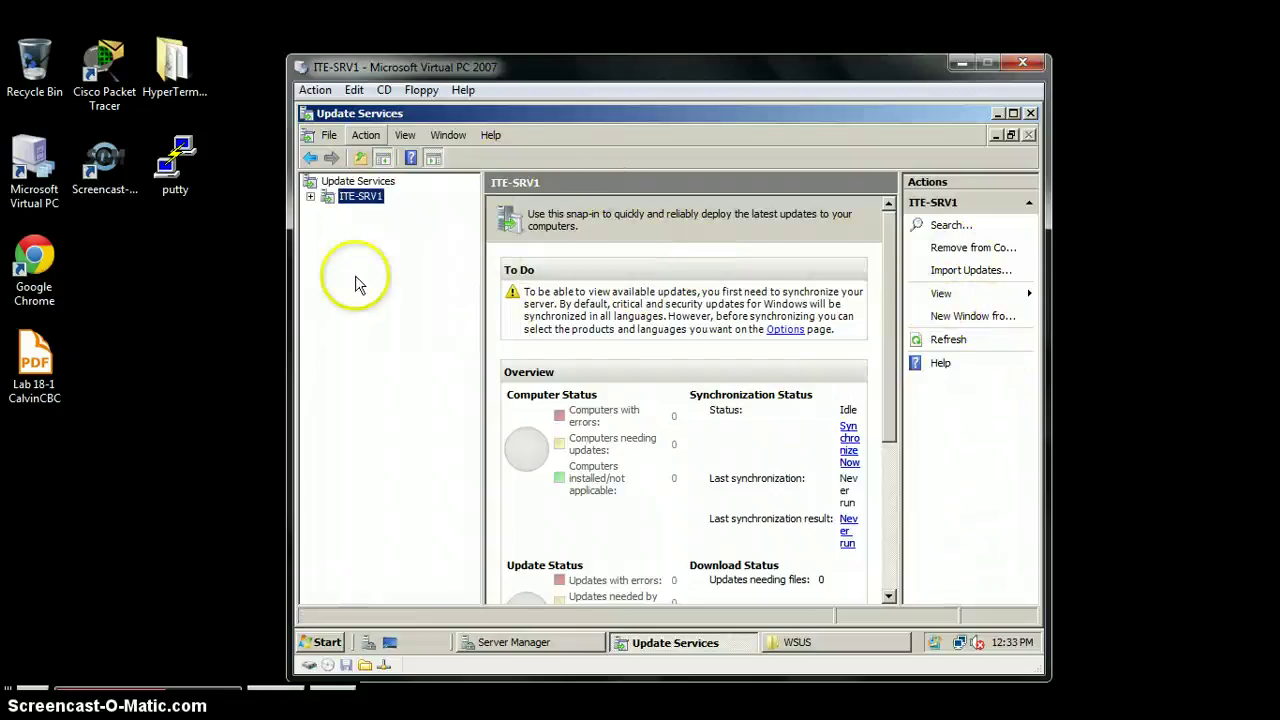
{"action": "left_click", "coordinate": [333, 135]}
{"action": "left_click", "coordinate": [337, 160]}
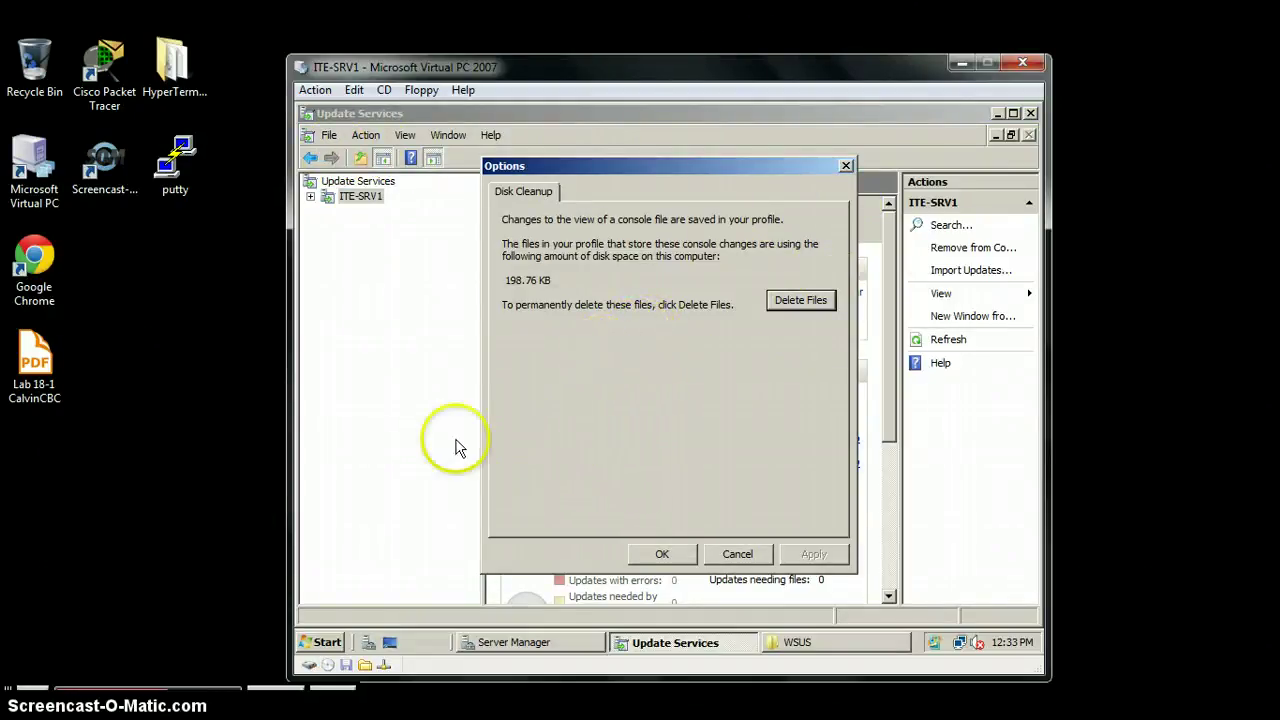
Step: Cancel the console Options dialog without deleting files
{"action": "left_click", "coordinate": [738, 555]}
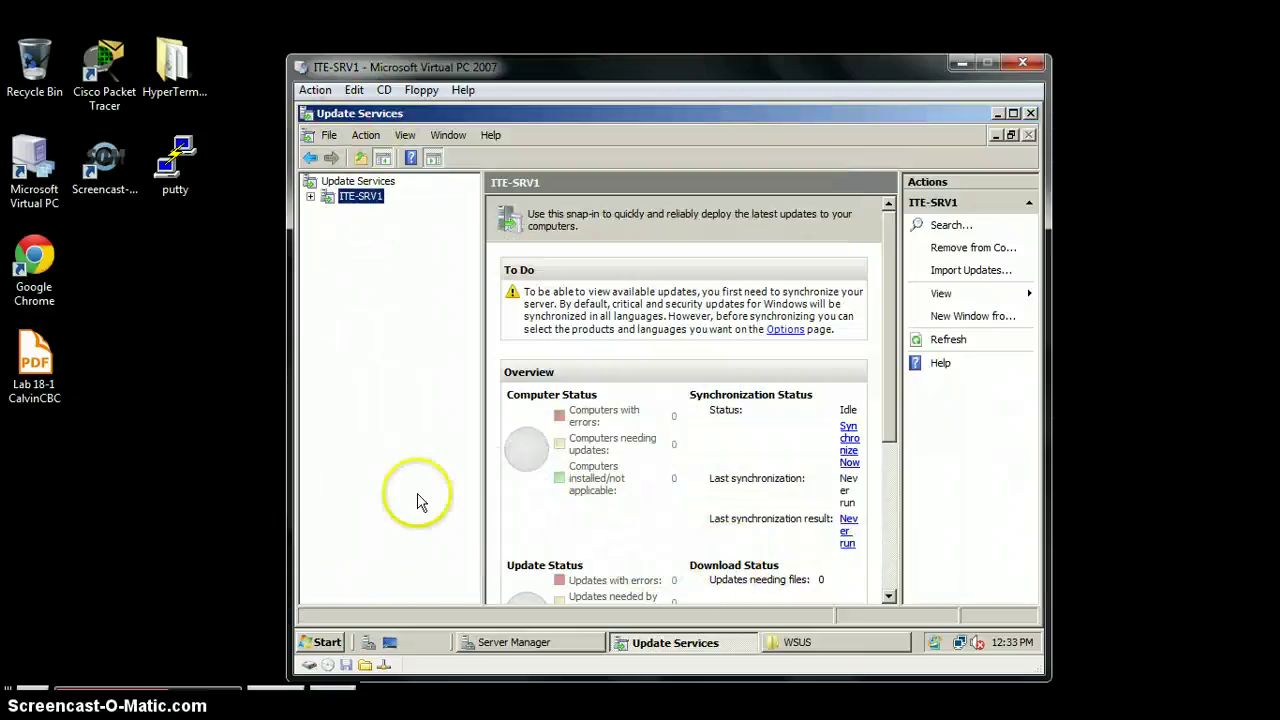
Step: Set Update Source to upstream WSUS server ITE-DC1, port 80, as a replica
{"action": "left_click", "coordinate": [785, 329]}
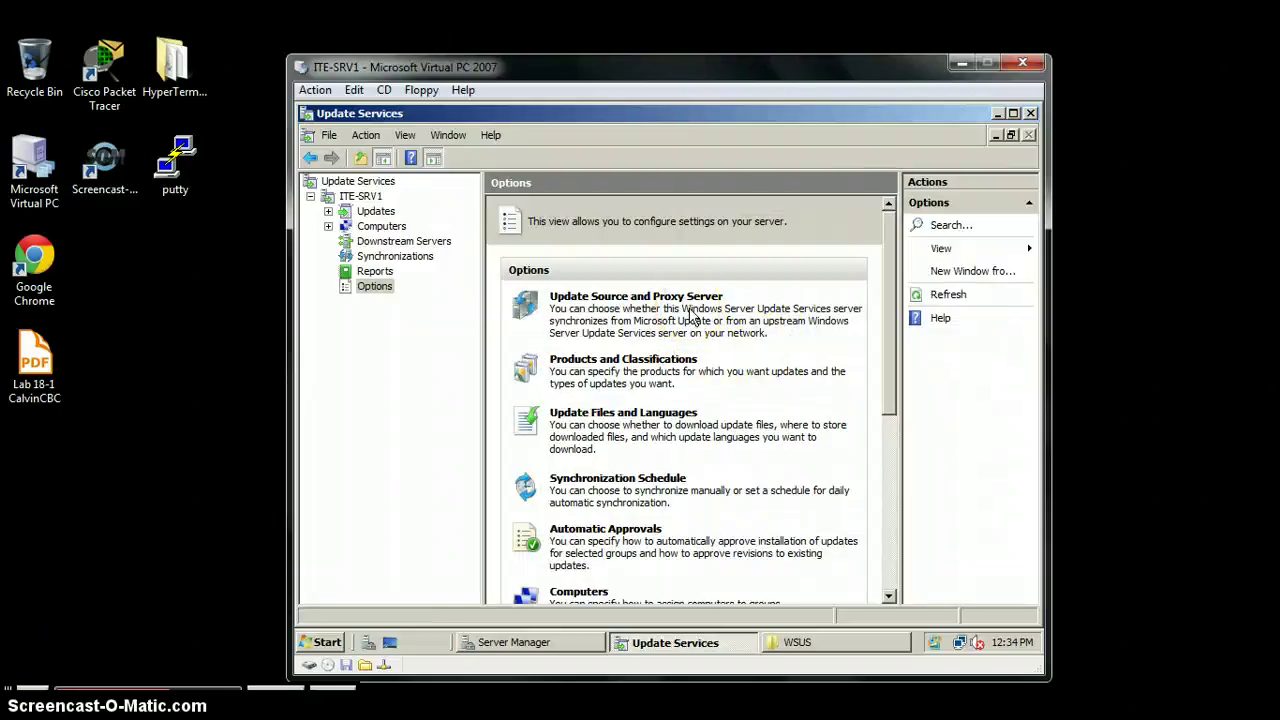
{"action": "left_click", "coordinate": [588, 298]}
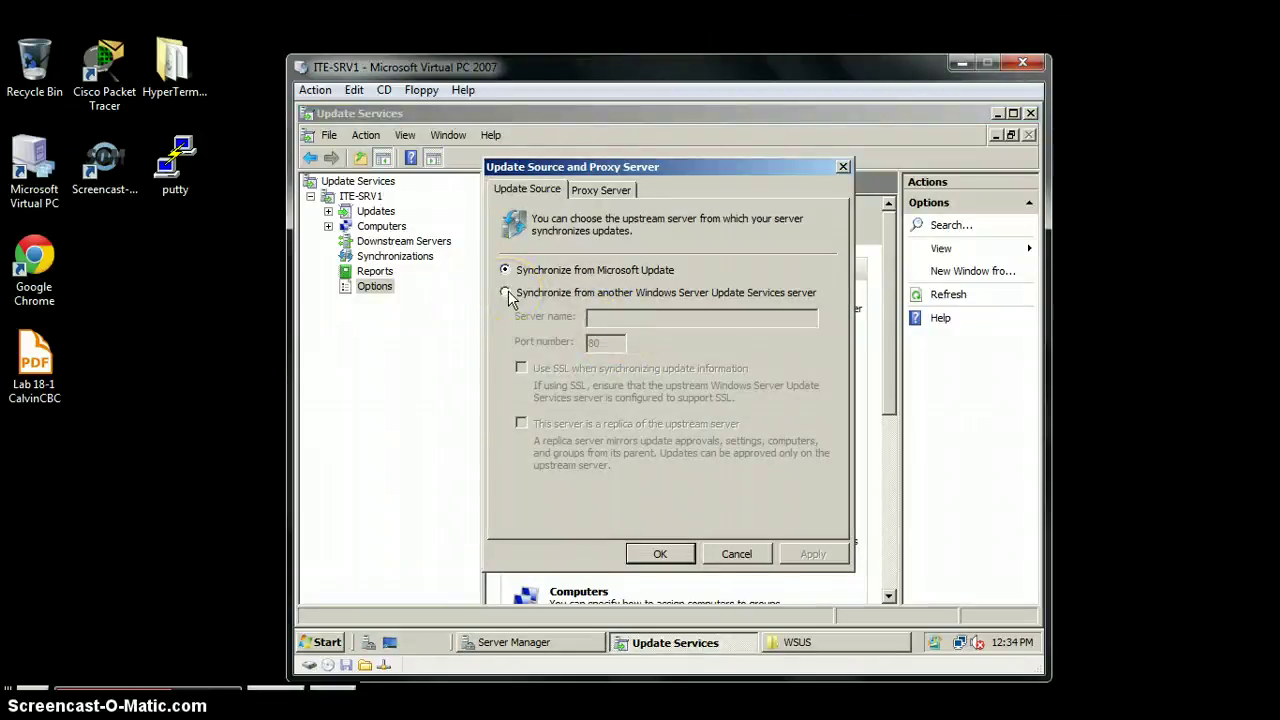
{"action": "left_click", "coordinate": [506, 293]}
{"action": "left_click", "coordinate": [614, 317]}
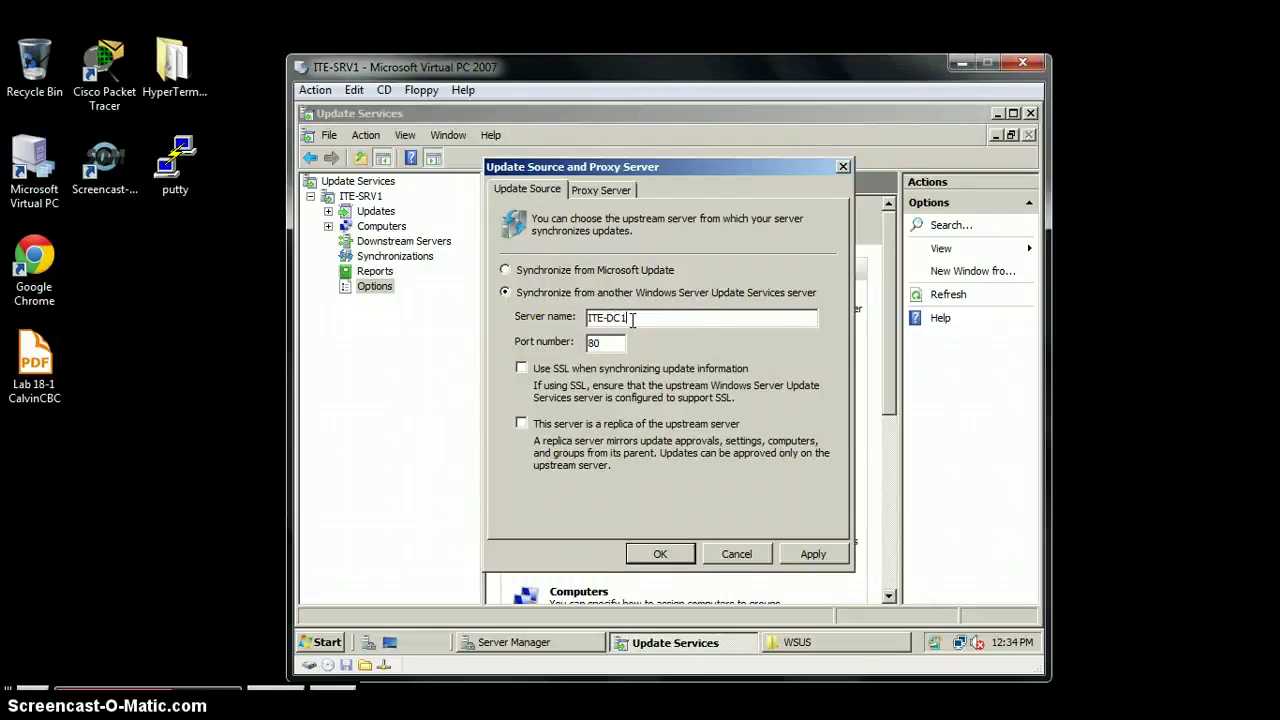
{"action": "left_click", "coordinate": [632, 318]}
{"action": "left_click", "coordinate": [609, 346]}
{"action": "left_click", "coordinate": [521, 424]}
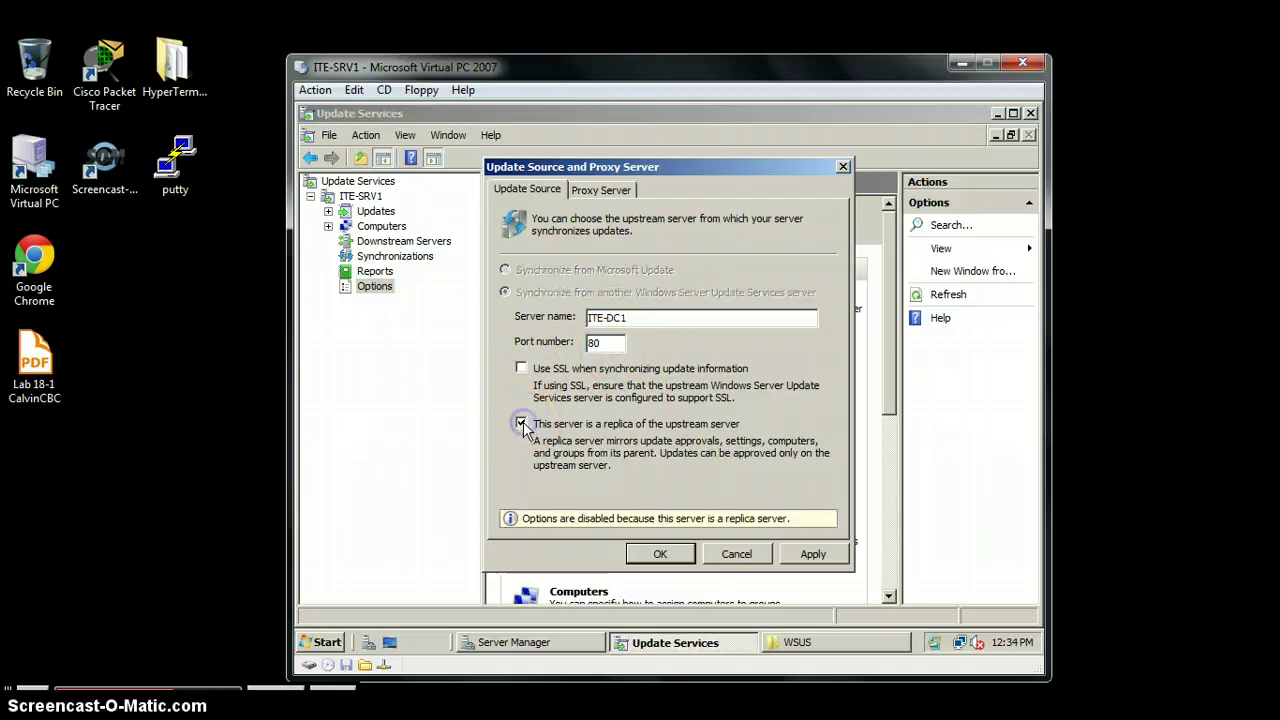
{"action": "left_click", "coordinate": [661, 554]}
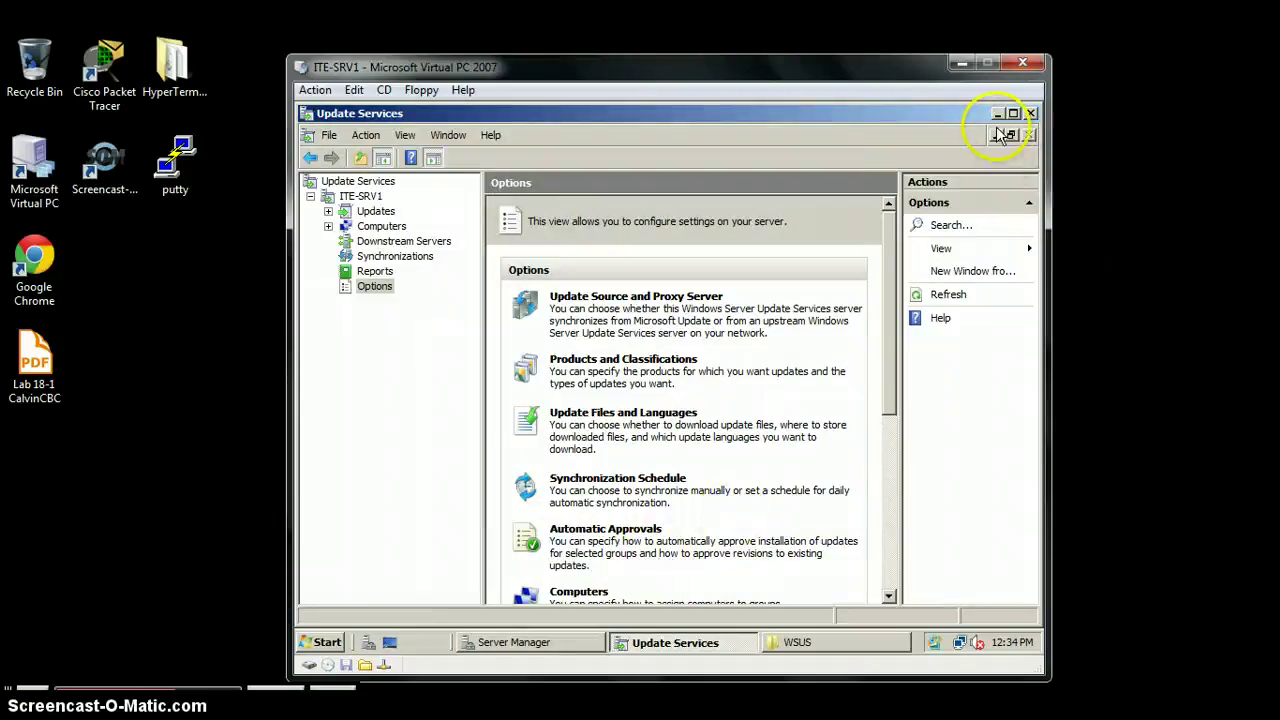
Step: Minimize the ITE-SRV1 window and switch to the ITE-DC1 virtual machine
{"action": "left_click", "coordinate": [961, 63]}
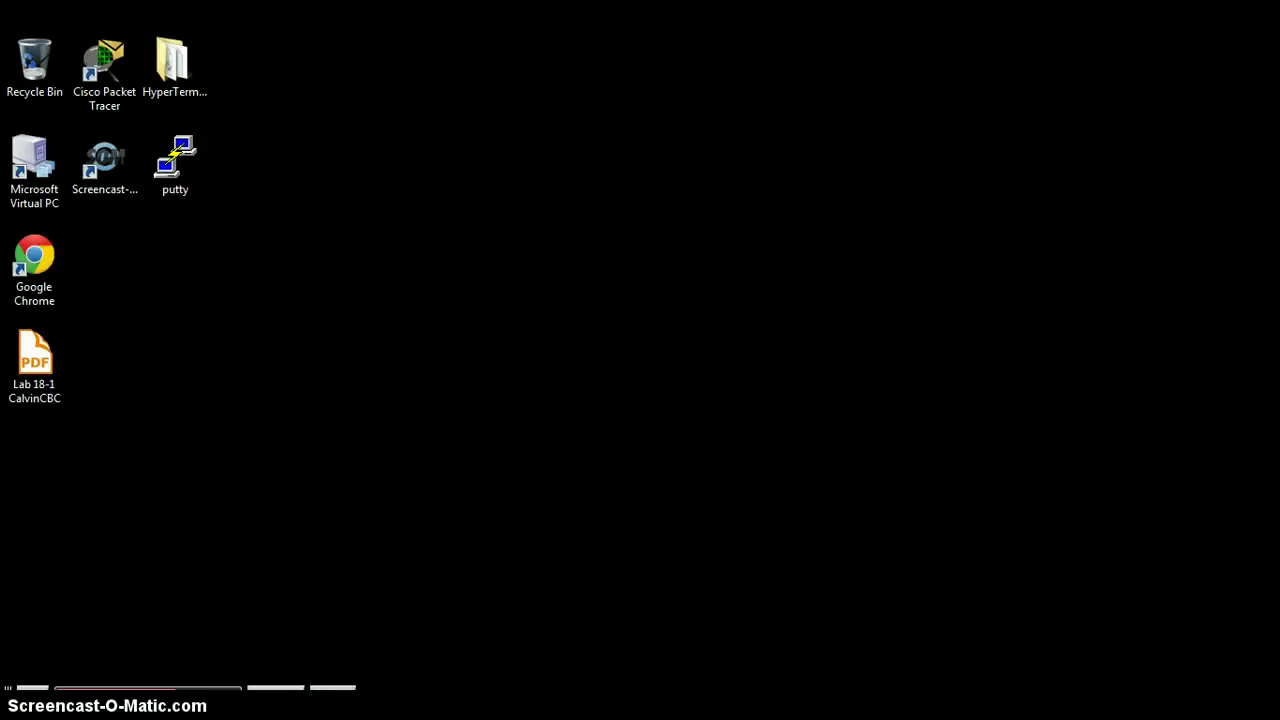
{"action": "mouse_move", "coordinate": [148, 690]}
{"action": "left_click", "coordinate": [421, 627]}
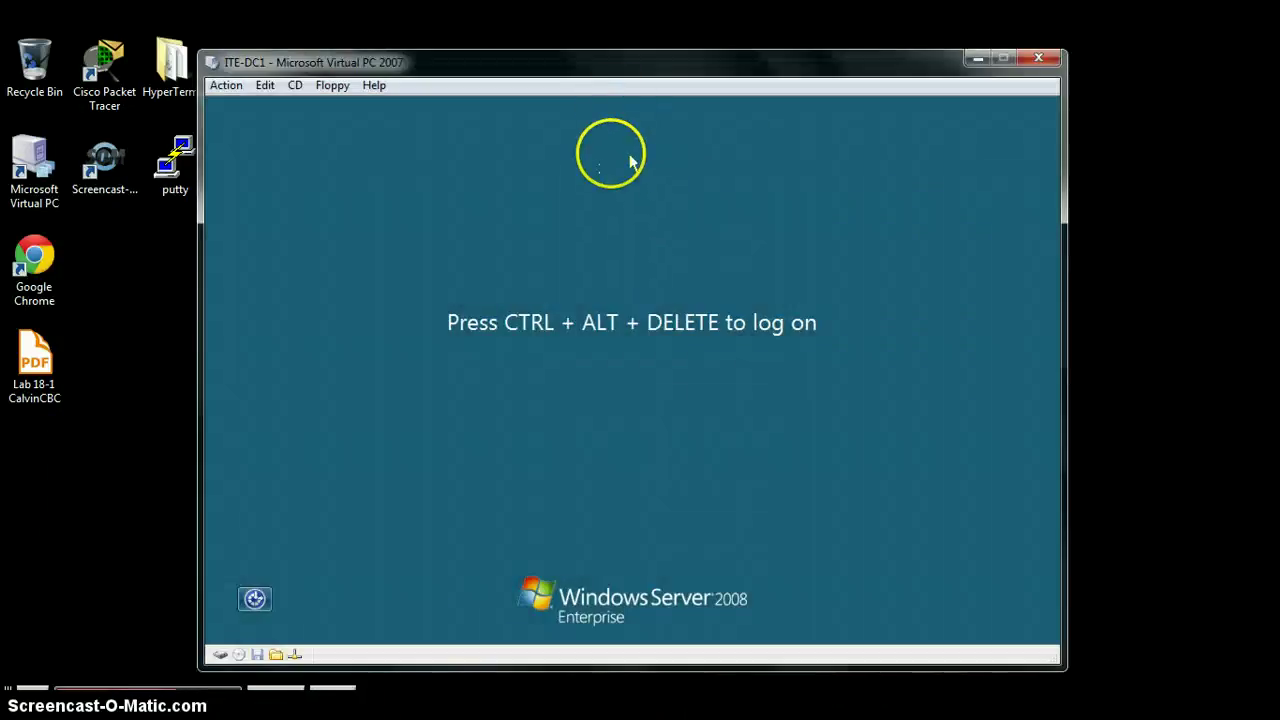
Step: Log on to ITE-DC1 as Administrator with the account password
{"action": "key", "text": "ctrl+alt+Delete"}
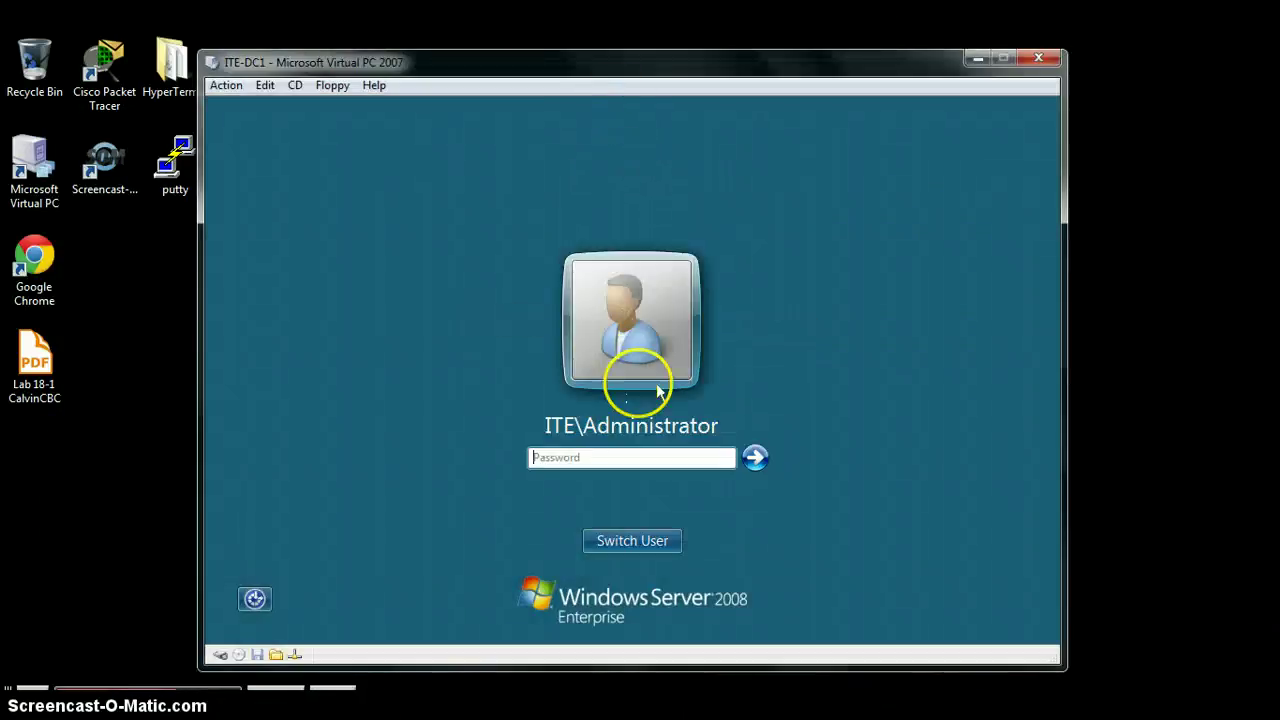
{"action": "type", "text": "Pa$$"}
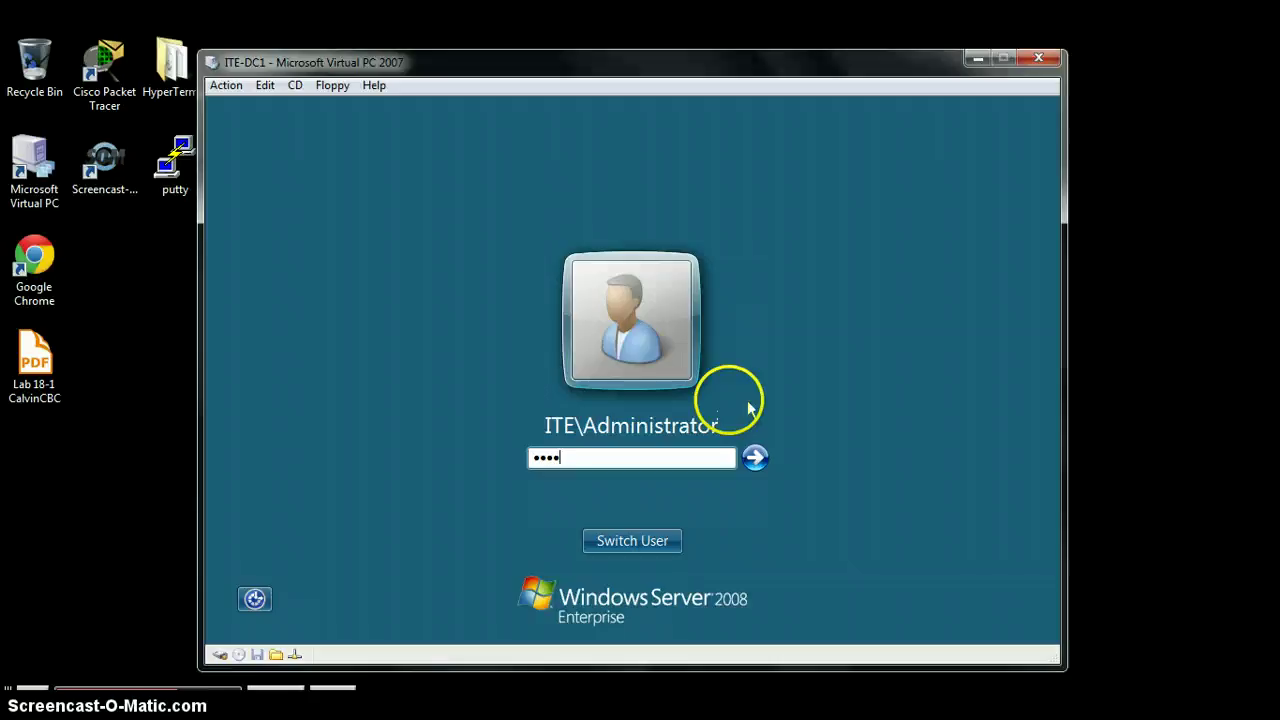
{"action": "type", "text": "w0rd"}
{"action": "key", "text": "Return"}
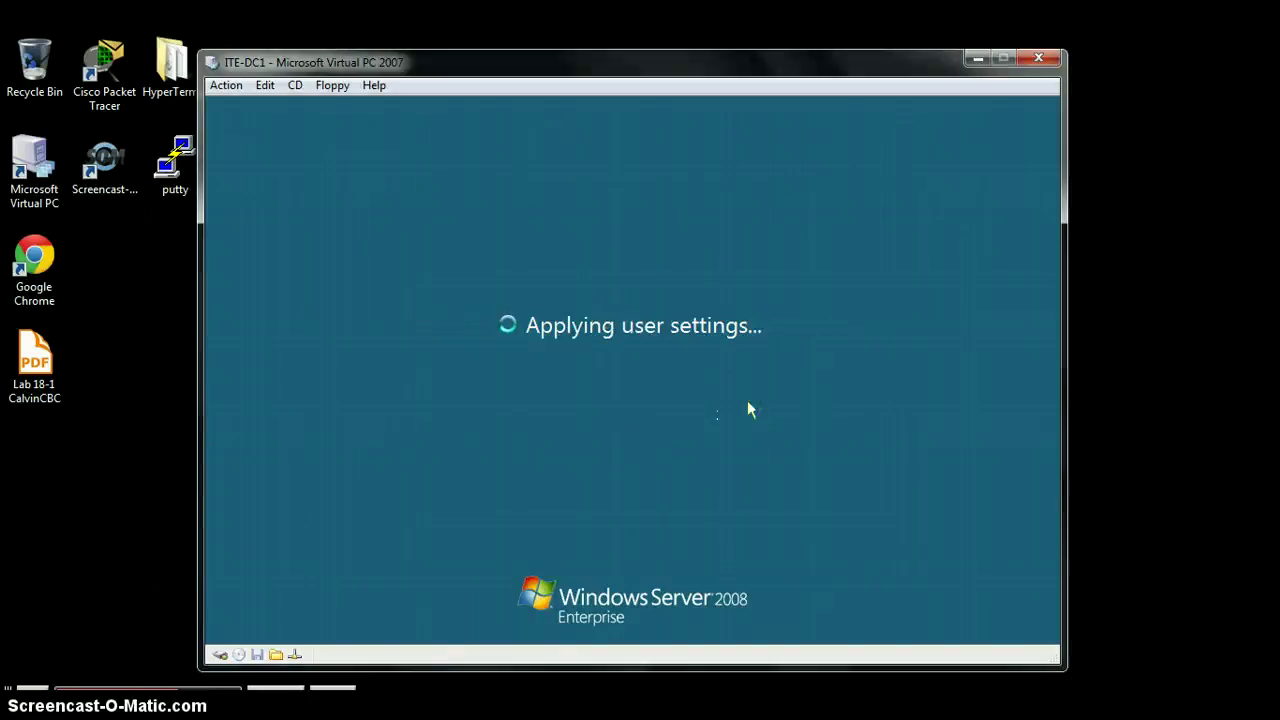
{"action": "left_click", "coordinate": [686, 440]}
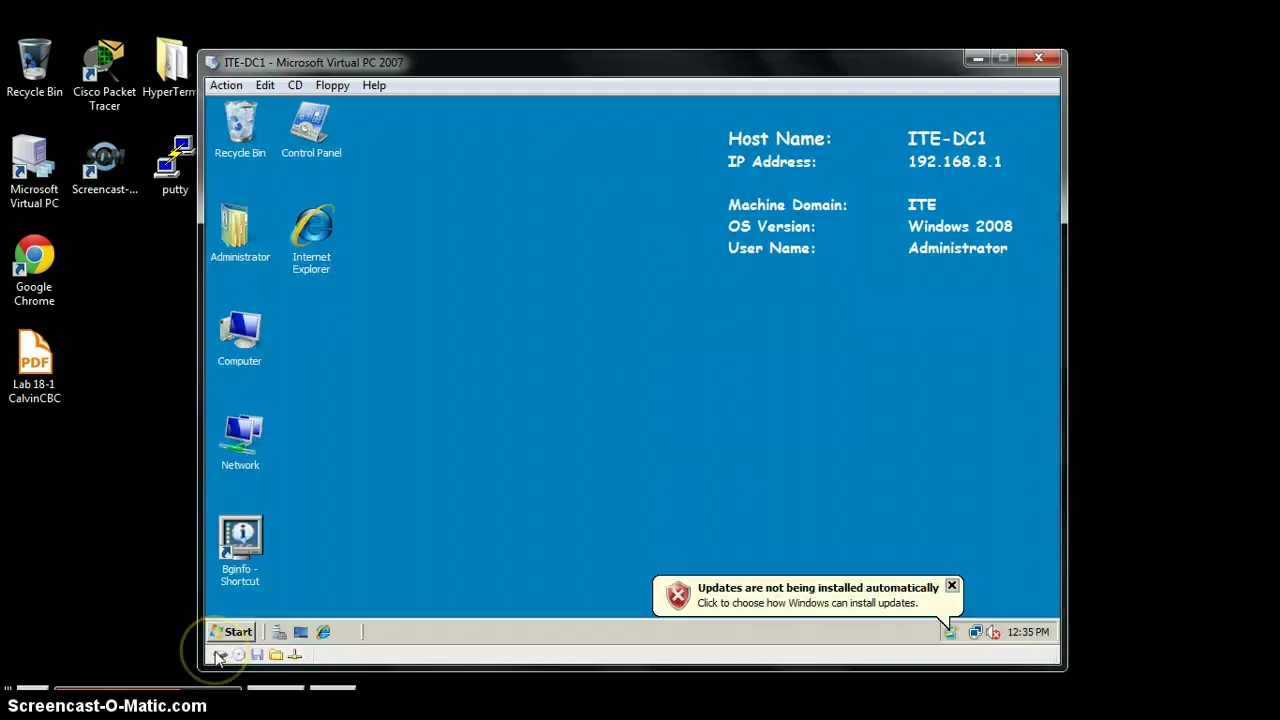
Step: Launch Update Services on ITE-DC1 and view its Downstream Servers (0 servers, 0 replica)
{"action": "left_click", "coordinate": [236, 632]}
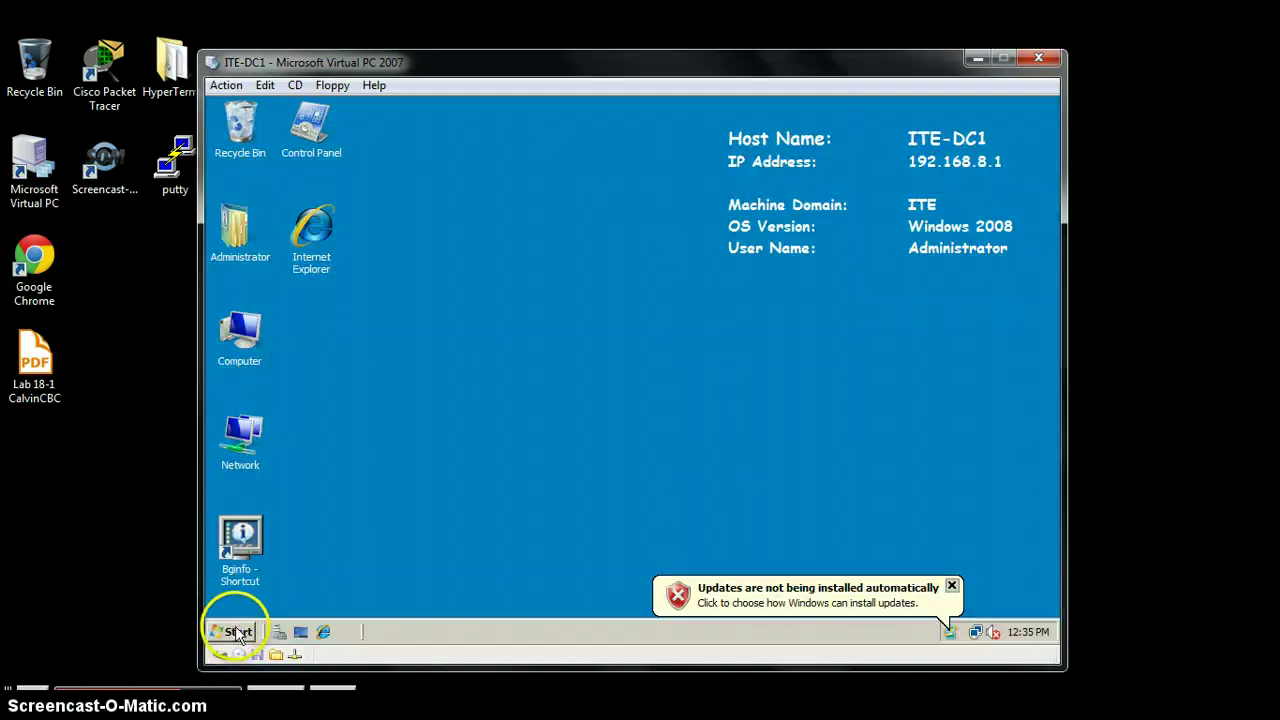
{"action": "mouse_move", "coordinate": [343, 425]}
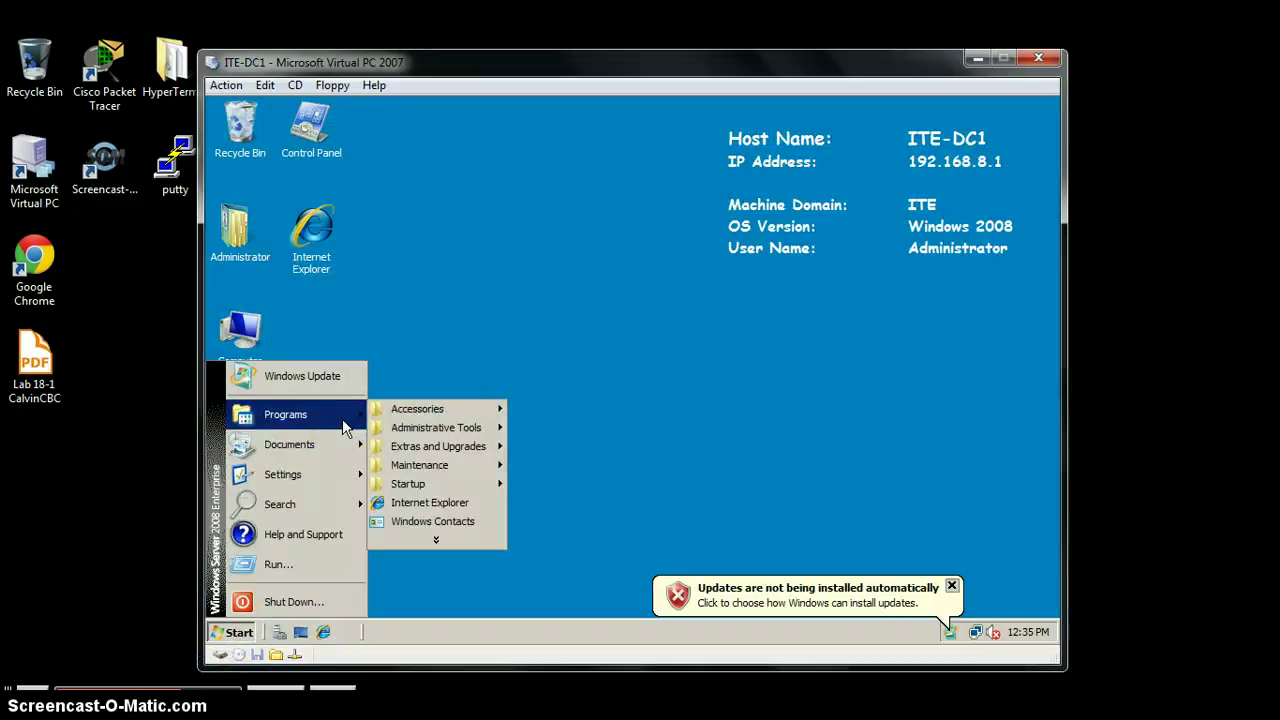
{"action": "left_click", "coordinate": [492, 428]}
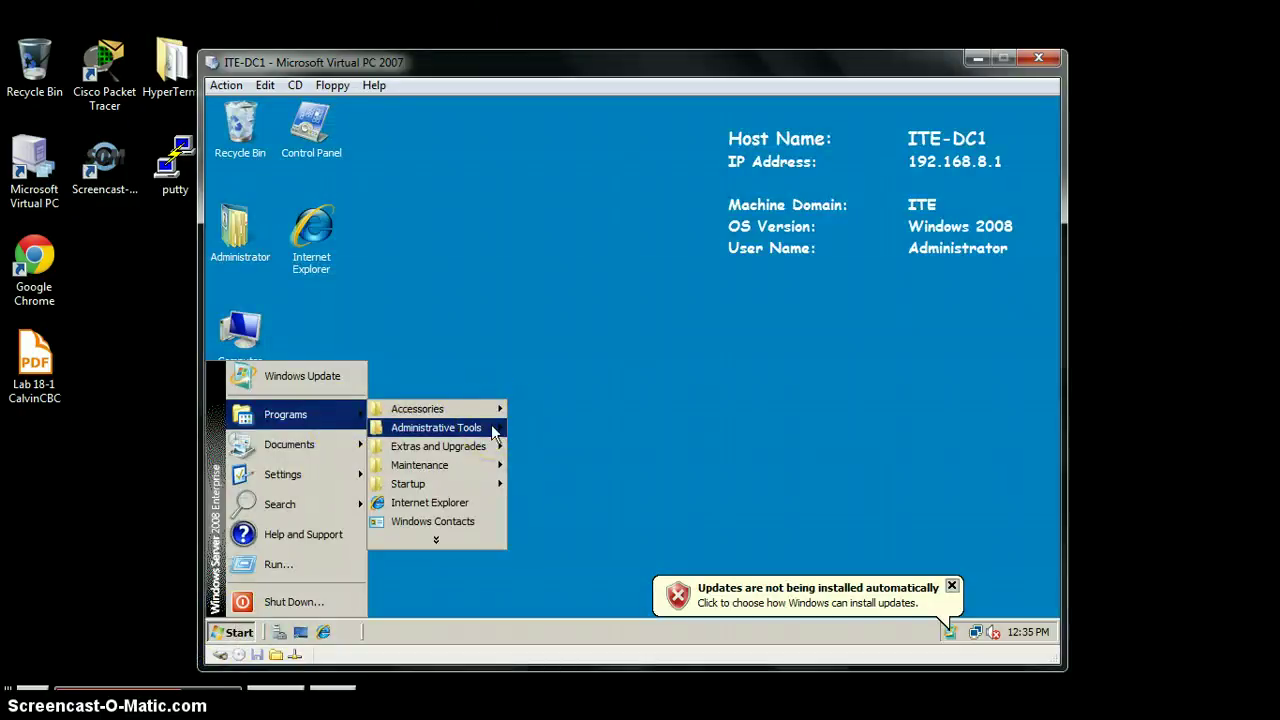
{"action": "left_click", "coordinate": [588, 631]}
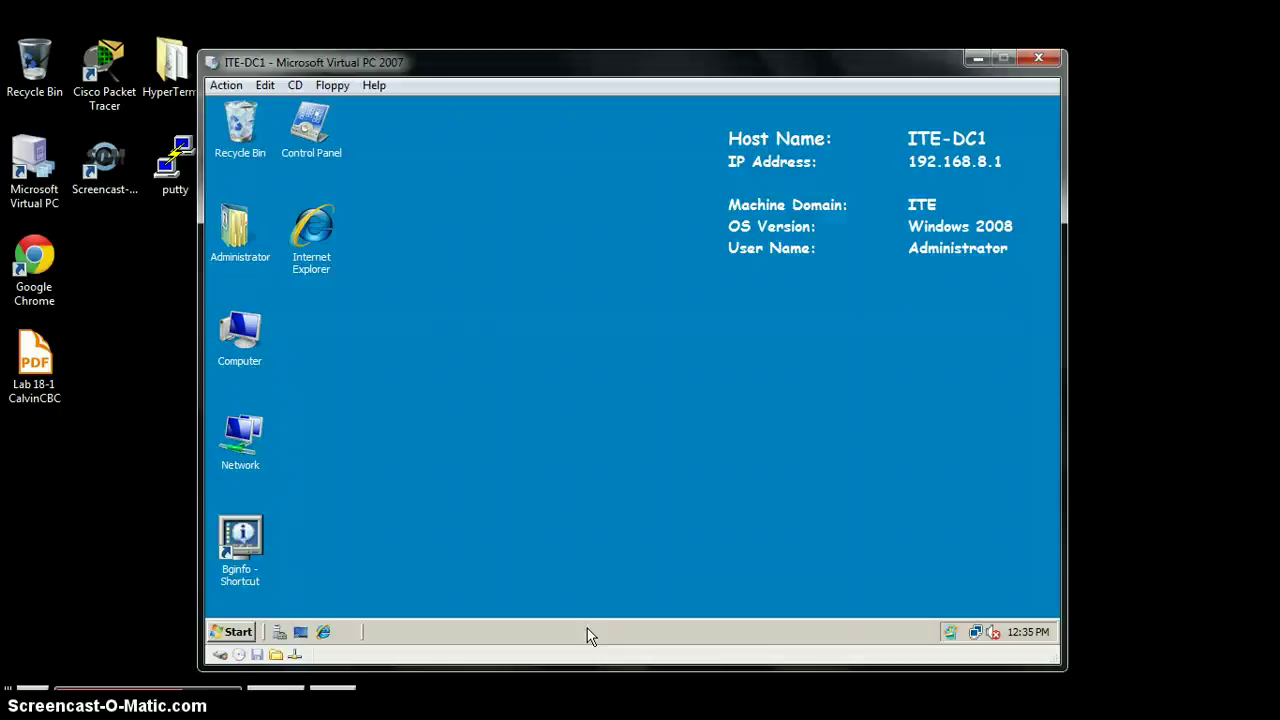
{"action": "left_click", "coordinate": [515, 596]}
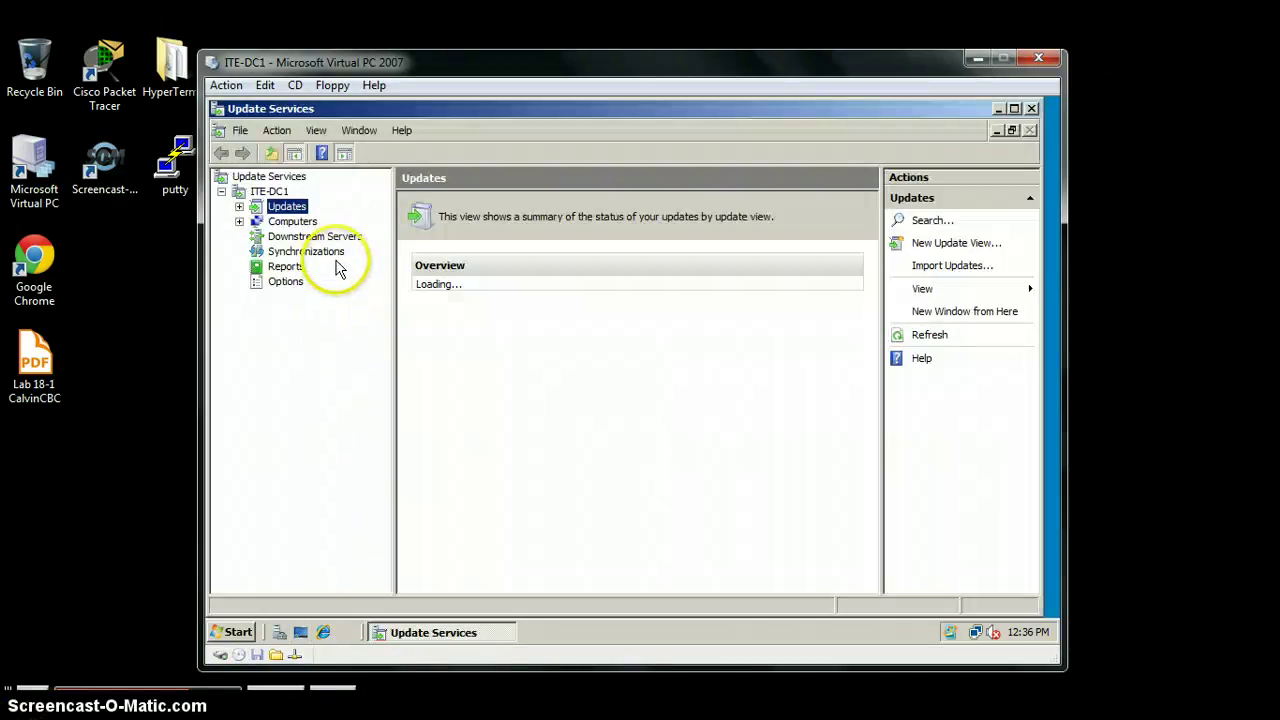
{"action": "left_click", "coordinate": [342, 238]}
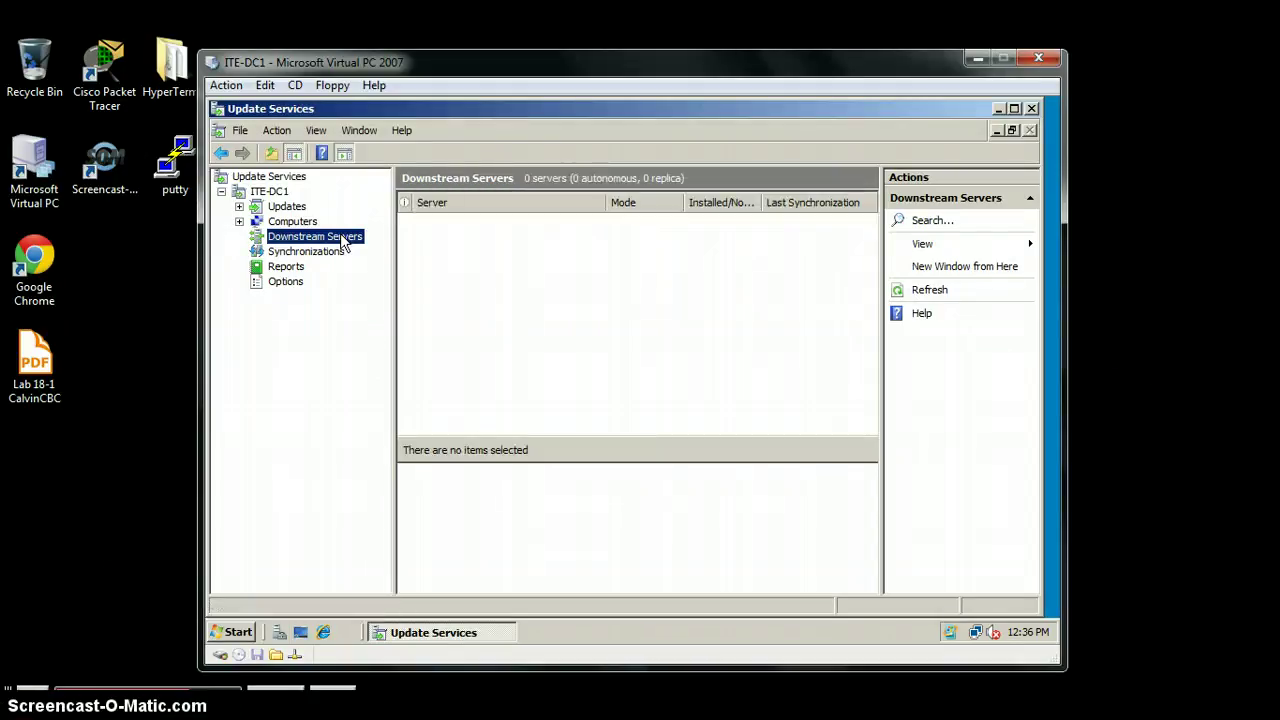
Step: Go to ITE-DC1's Options page and open Products and Classifications
{"action": "left_click", "coordinate": [272, 252]}
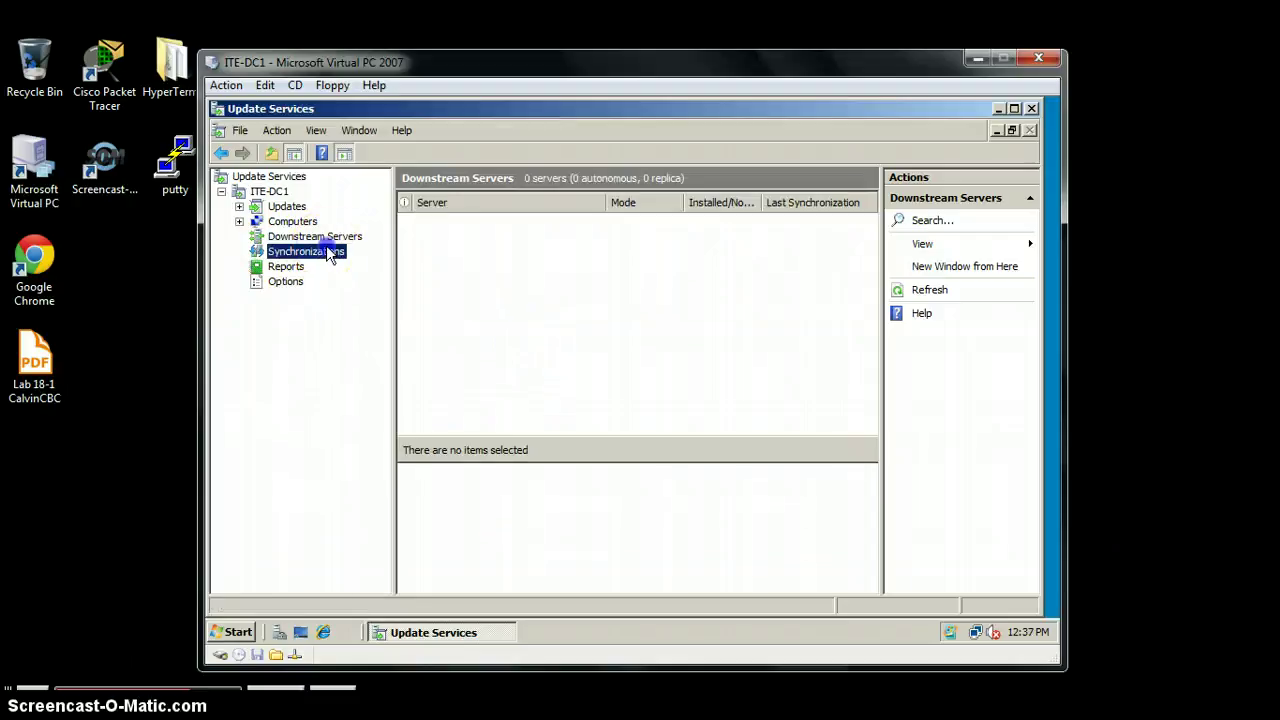
{"action": "left_click", "coordinate": [335, 237]}
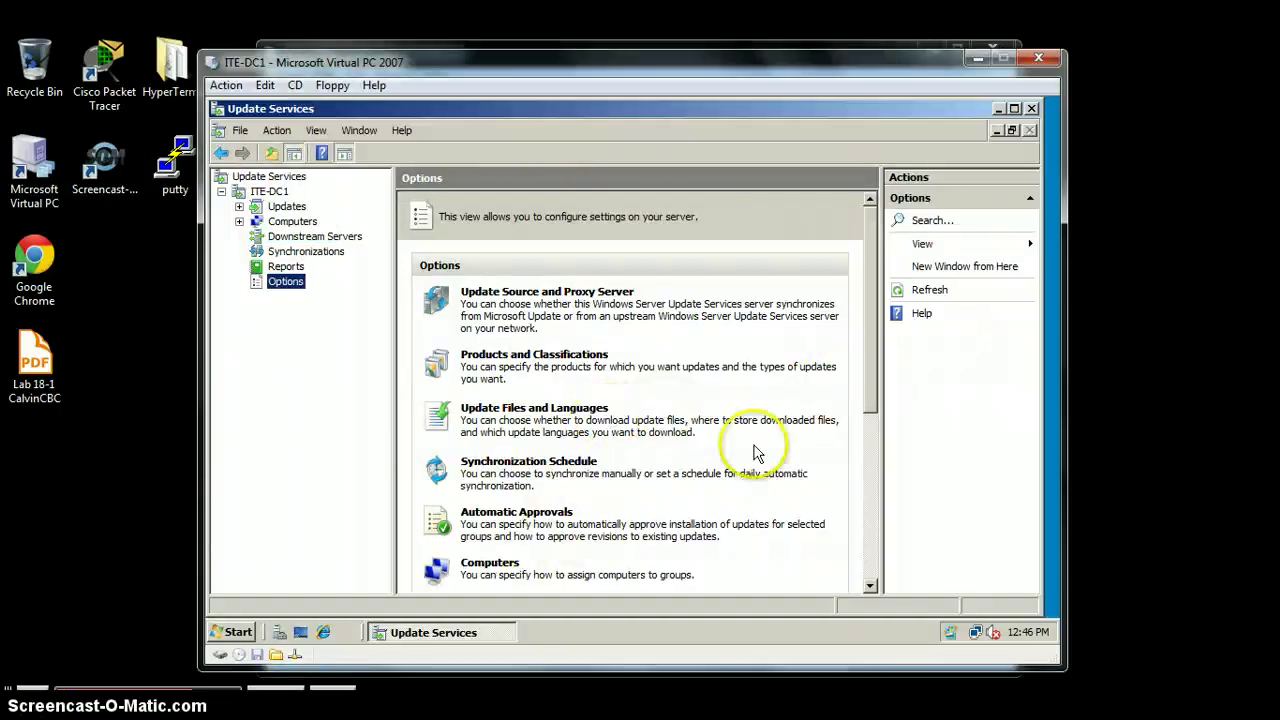
{"action": "left_click", "coordinate": [578, 358]}
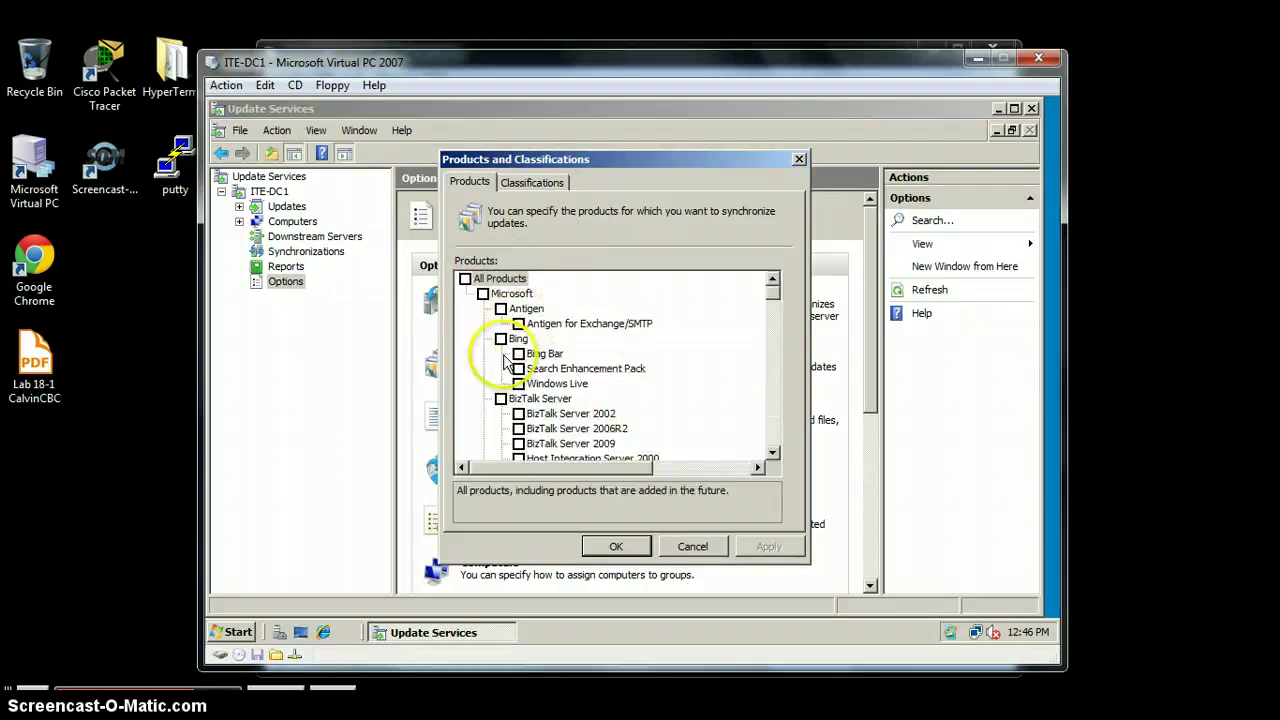
Step: Review the Products list, with Windows XP checked
{"action": "left_click_drag", "start_coordinate": [771, 292], "coordinate": [763, 456]}
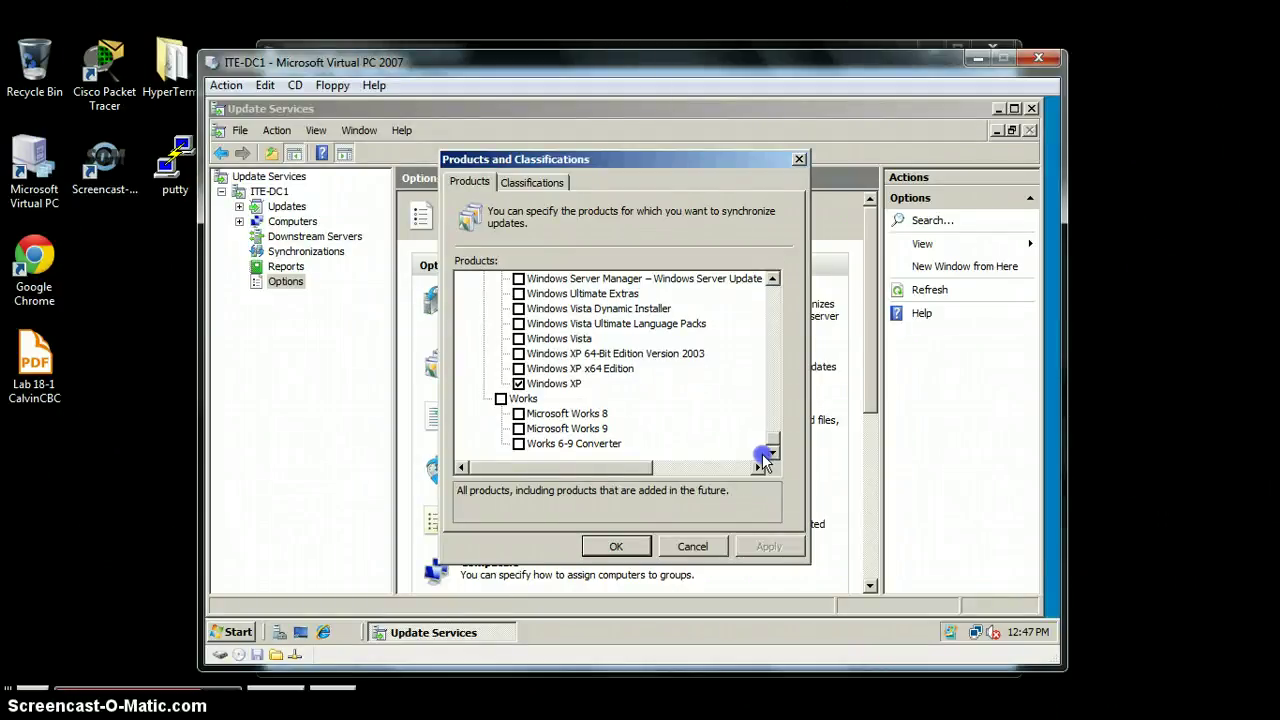
{"action": "left_click", "coordinate": [773, 280]}
{"action": "left_click_drag", "start_coordinate": [775, 283], "coordinate": [775, 283]}
Step: Check Critical, Definition and Security Updates on the Classifications tab and save
{"action": "left_click", "coordinate": [534, 183]}
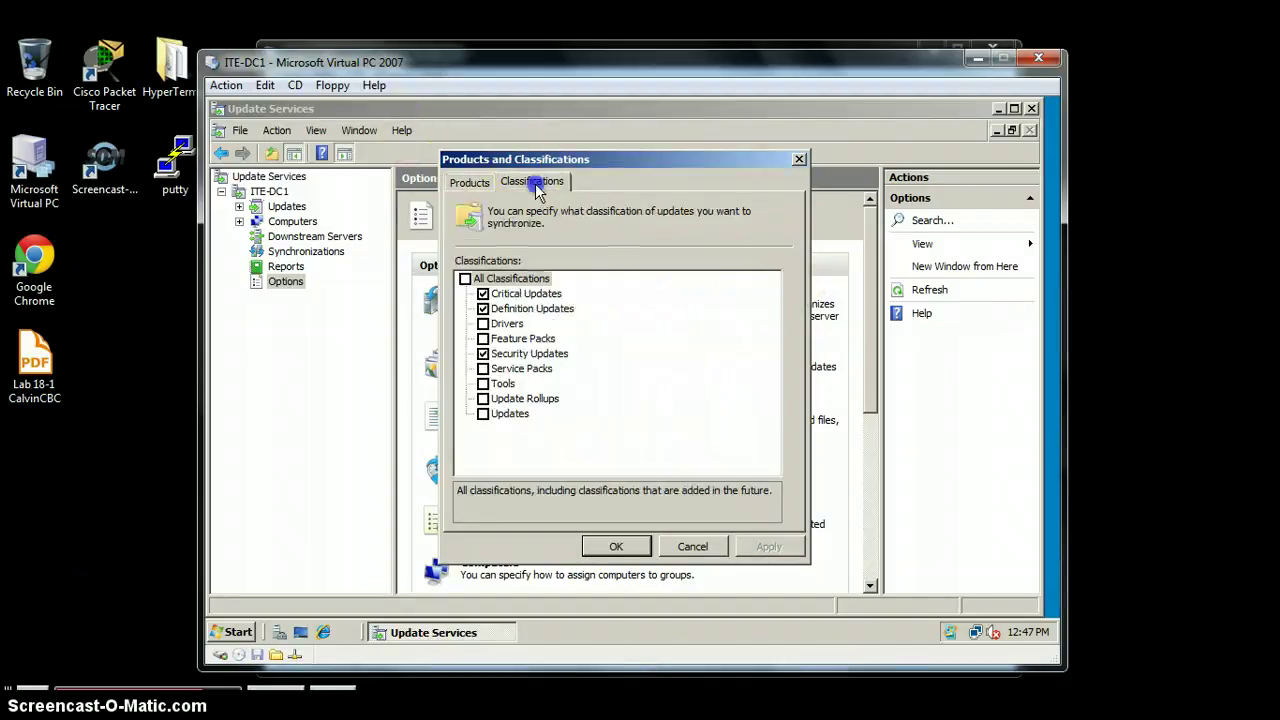
{"action": "left_click", "coordinate": [478, 183]}
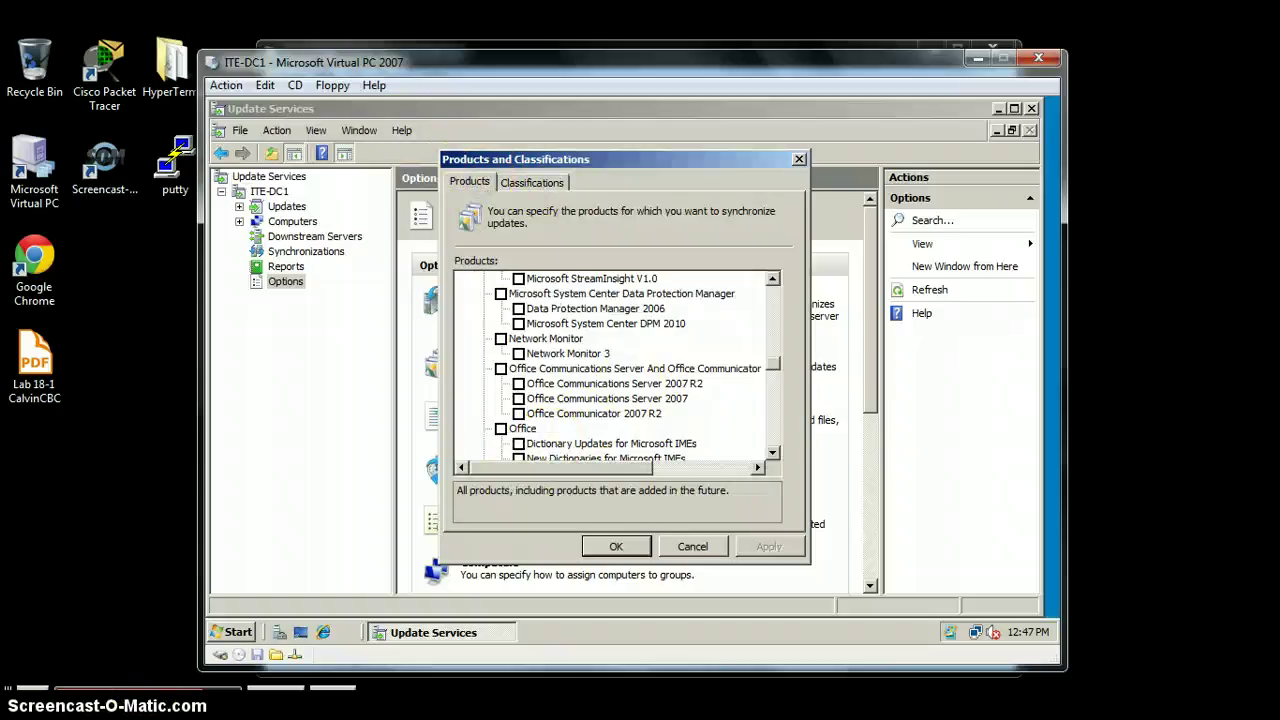
{"action": "scroll", "coordinate": [615, 365], "scroll_direction": "down", "scroll_amount": 15}
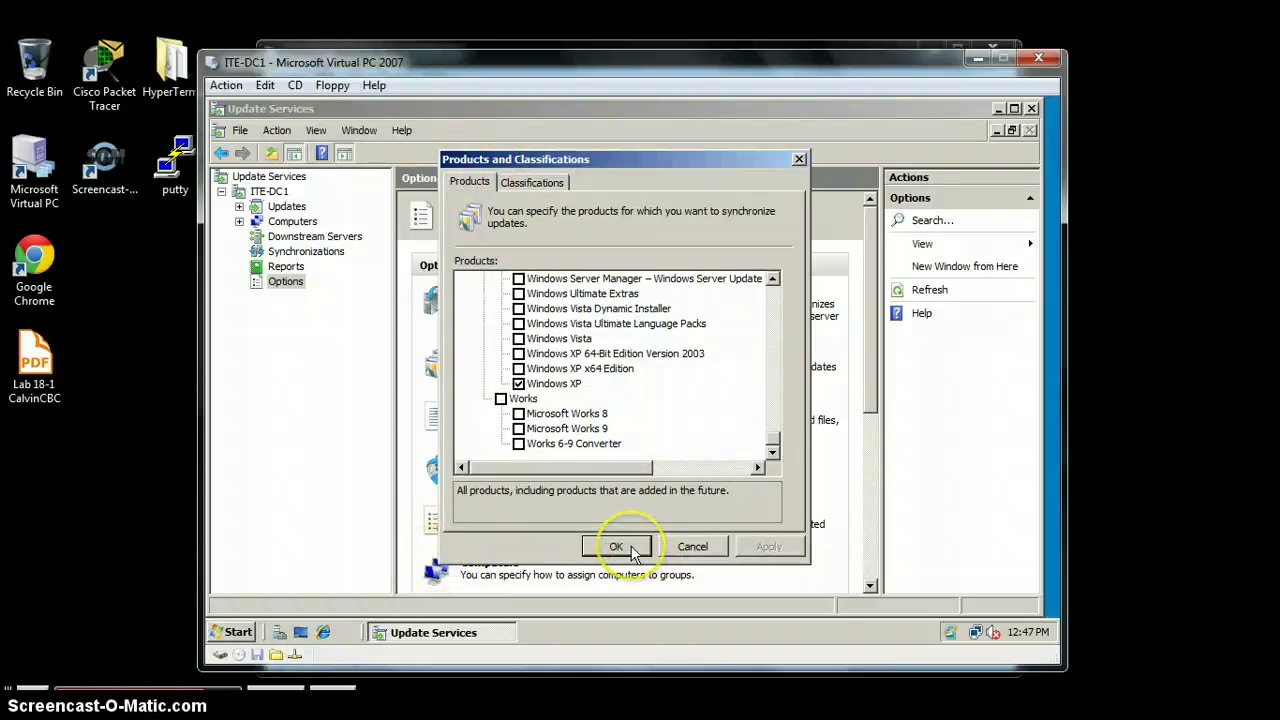
{"action": "left_click", "coordinate": [532, 184]}
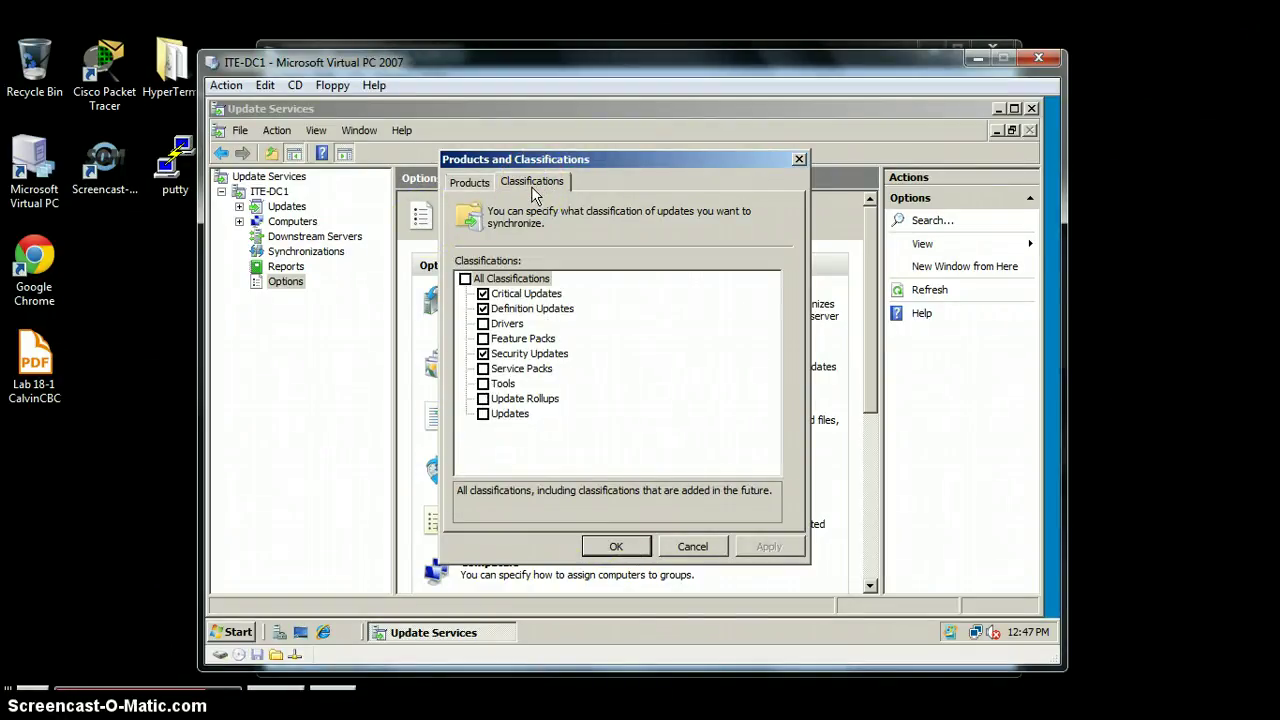
{"action": "left_click", "coordinate": [492, 310]}
{"action": "left_click", "coordinate": [541, 324]}
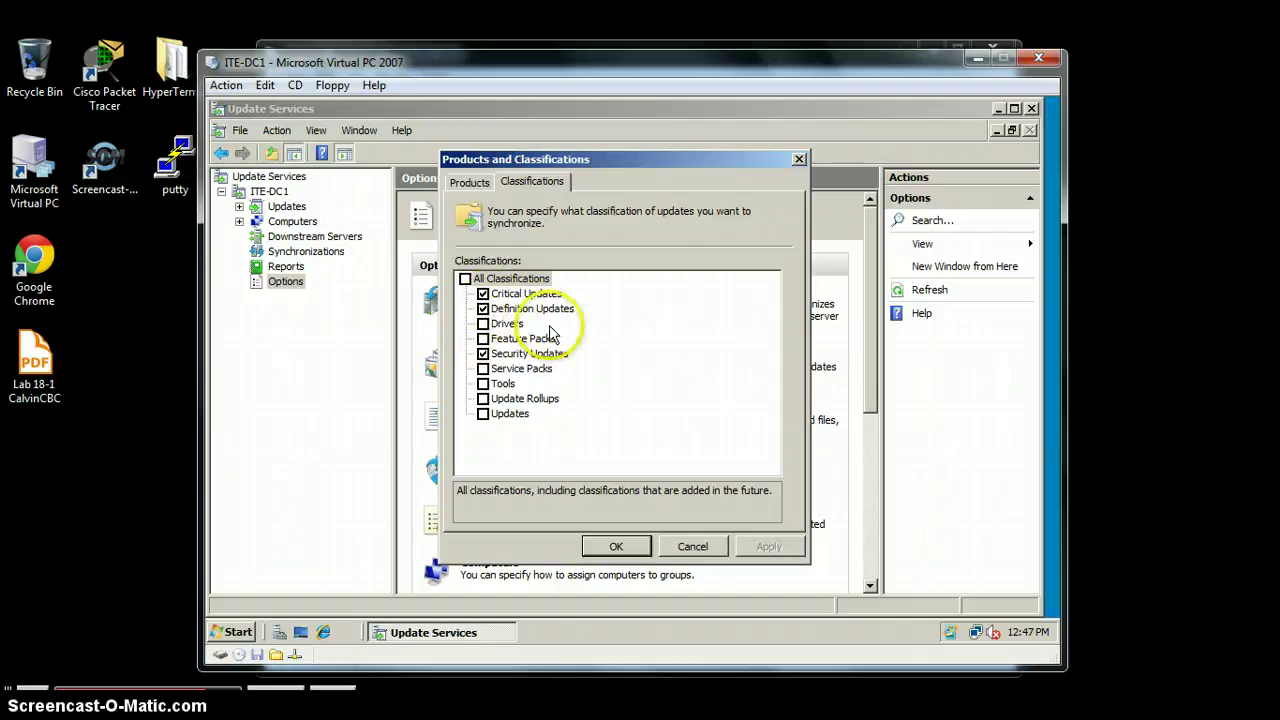
{"action": "left_click", "coordinate": [606, 546]}
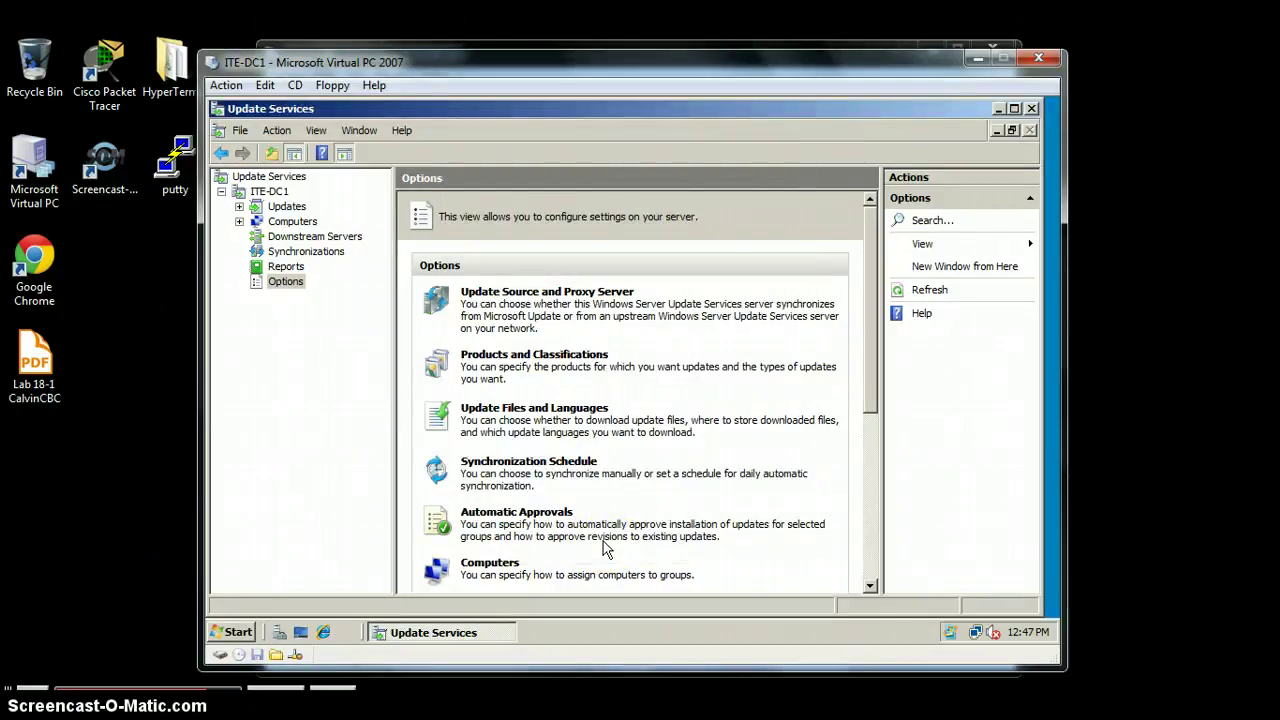
Step: Limit update languages to English only and keep the schedule at Synchronize manually
{"action": "left_click", "coordinate": [556, 418]}
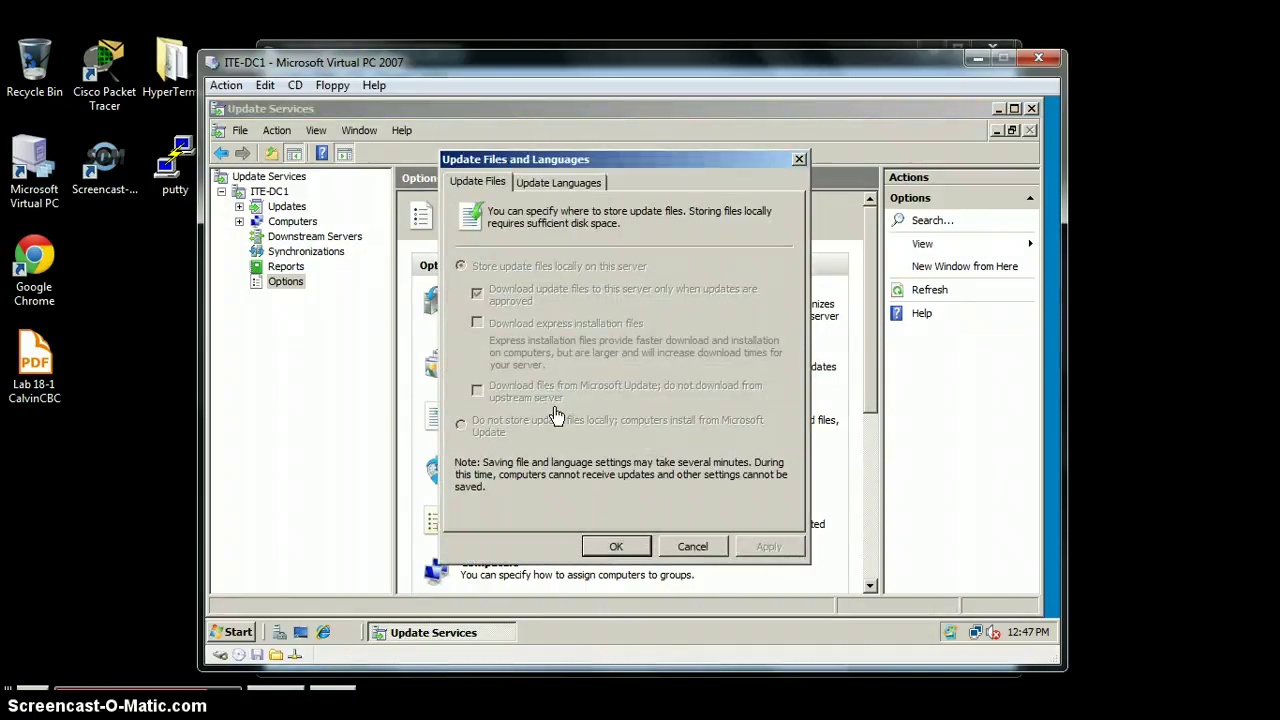
{"action": "left_click", "coordinate": [558, 183]}
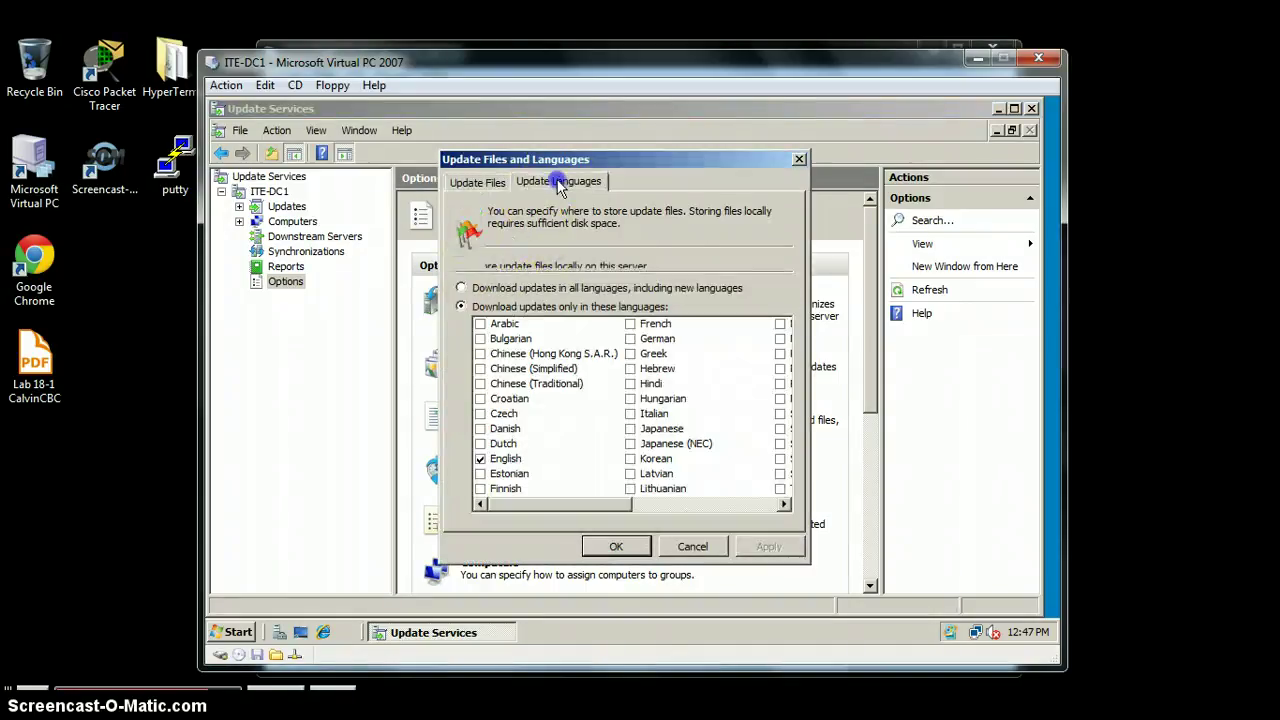
{"action": "left_click", "coordinate": [513, 462]}
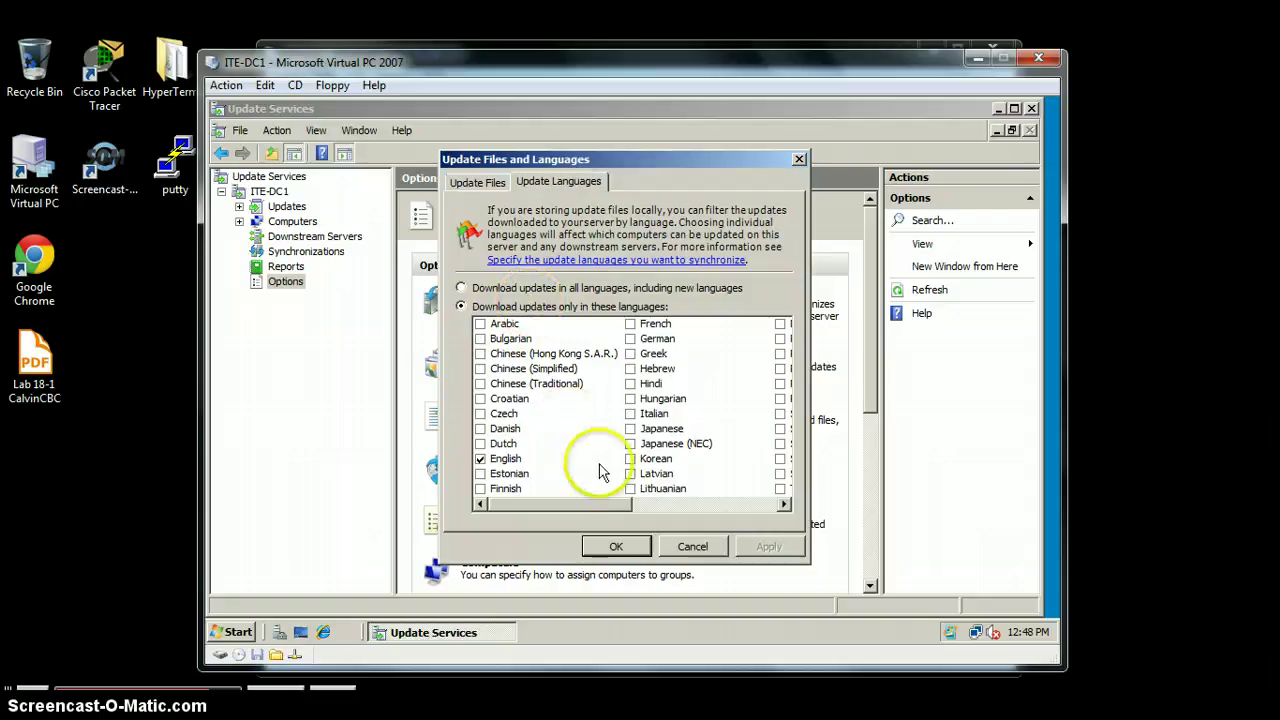
{"action": "left_click", "coordinate": [617, 547]}
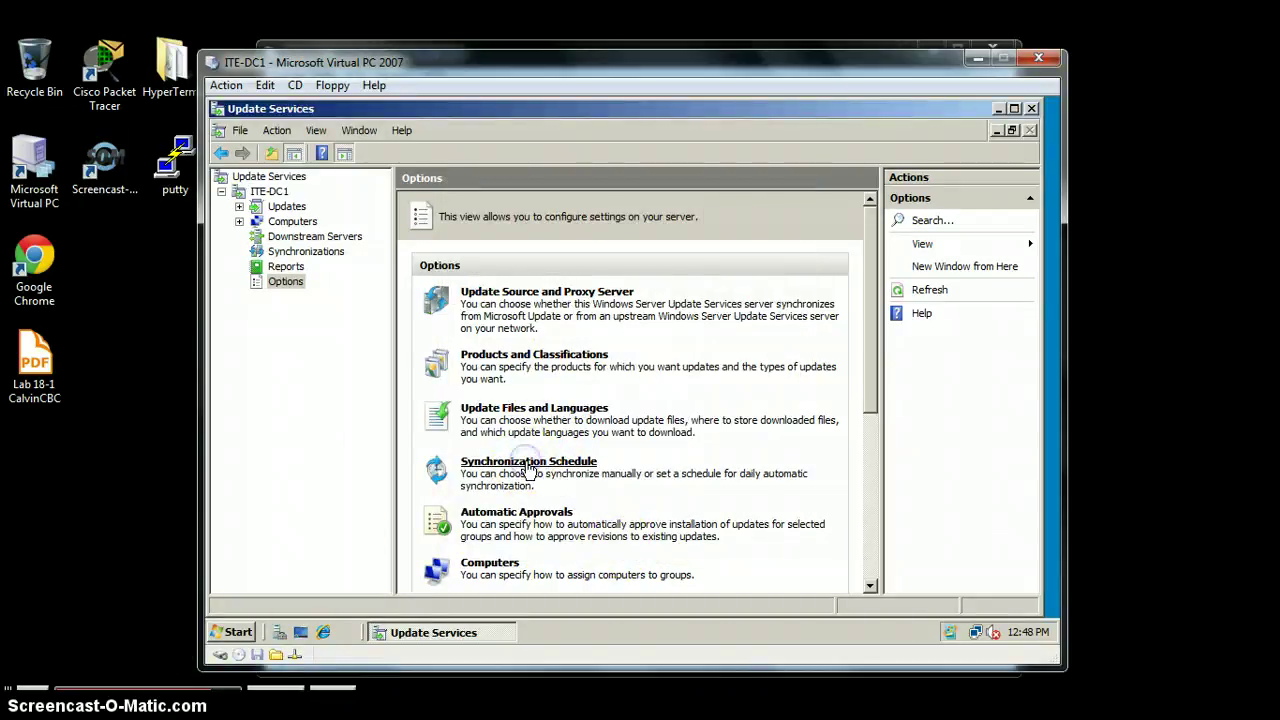
{"action": "left_click", "coordinate": [527, 462]}
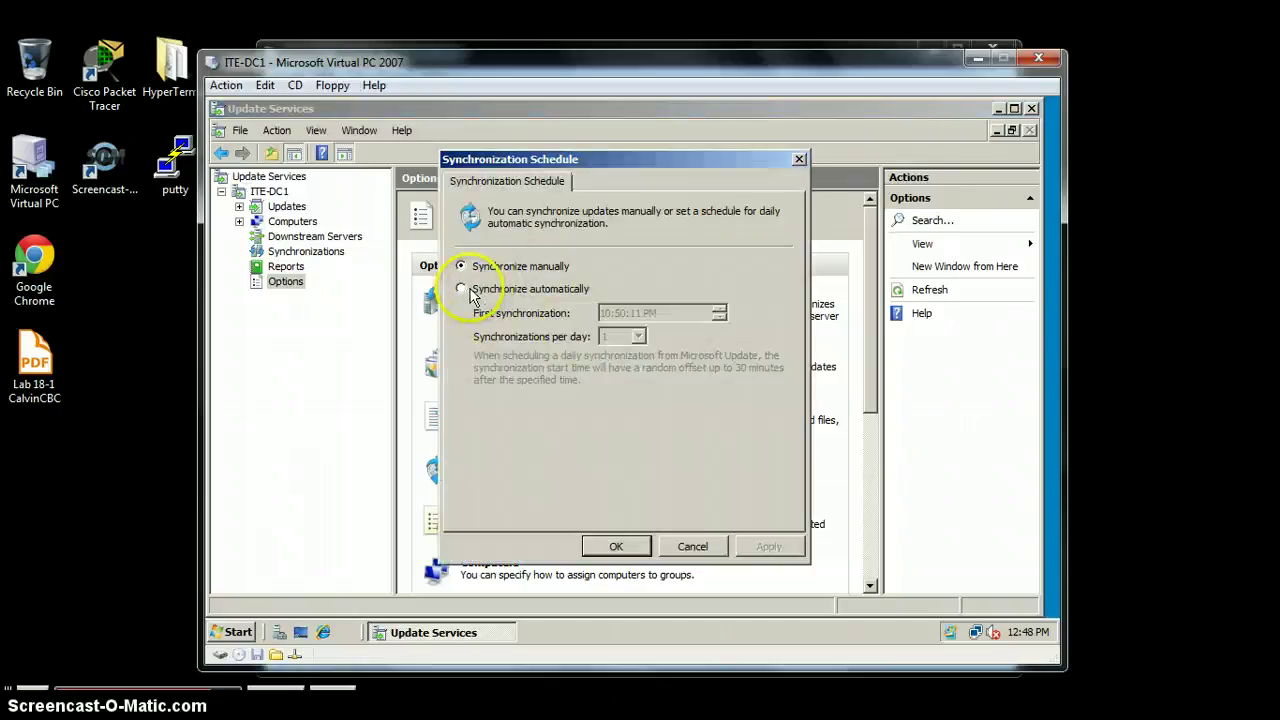
{"action": "left_click", "coordinate": [634, 548]}
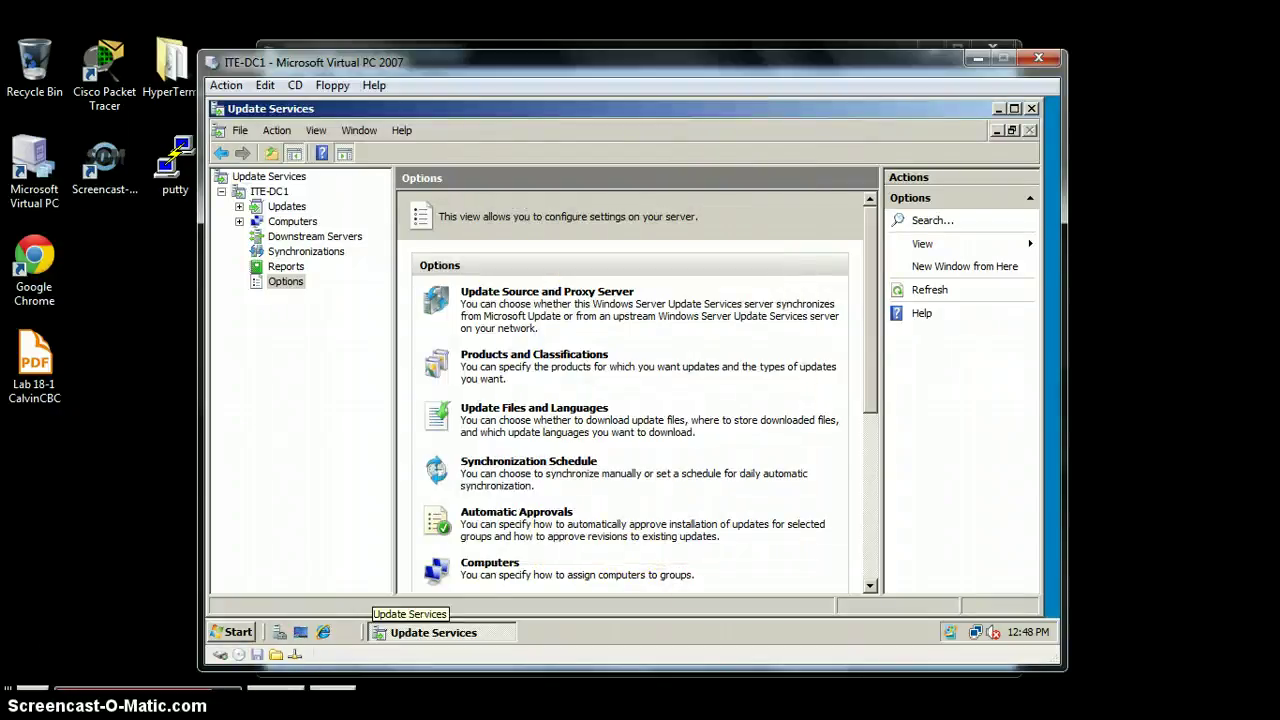